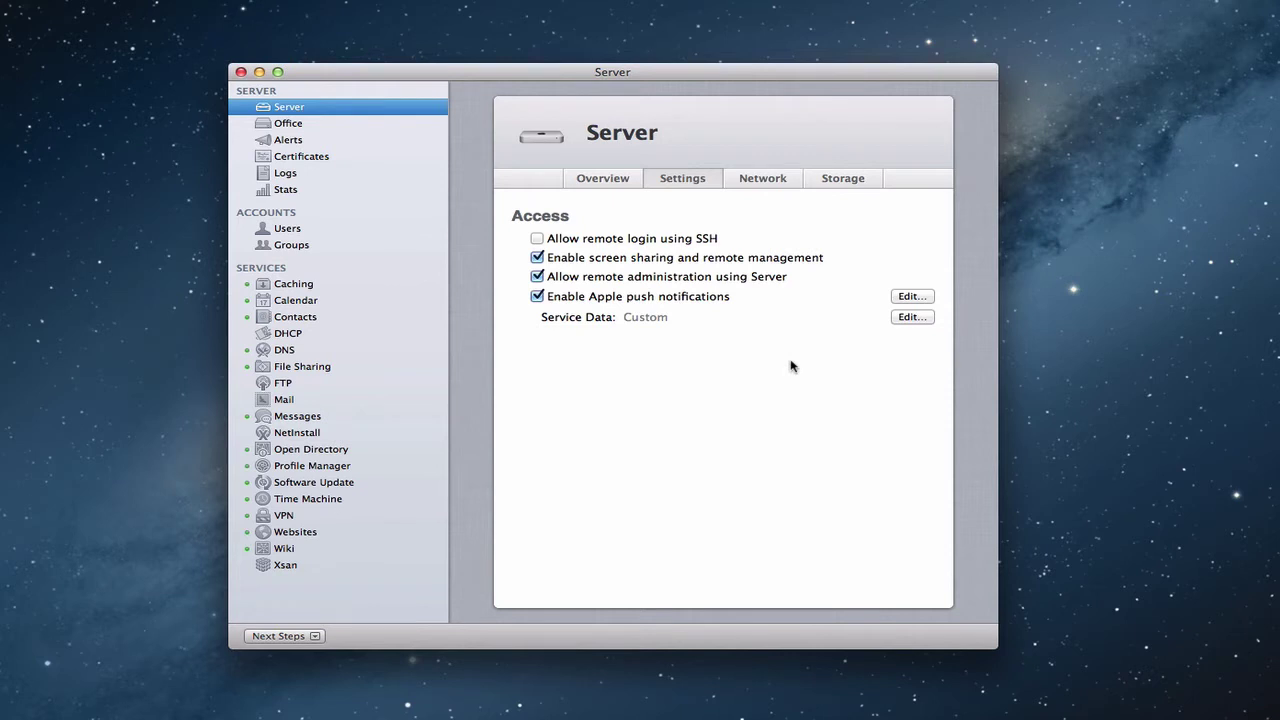
Step: In the custom certificate configuration, secure the Messages service with the OD Intermediate CA certificate, and check the resulting secure-services setting
{"action": "left_click", "coordinate": [296, 160]}
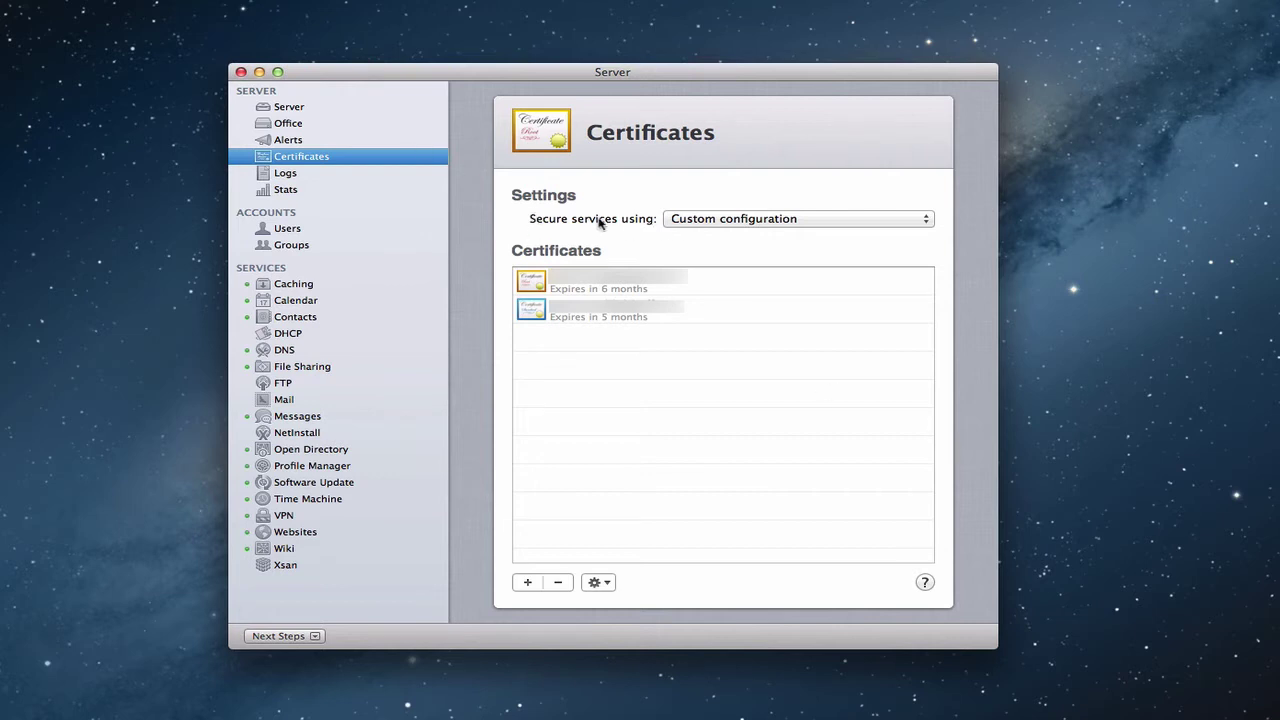
{"action": "left_click", "coordinate": [927, 226]}
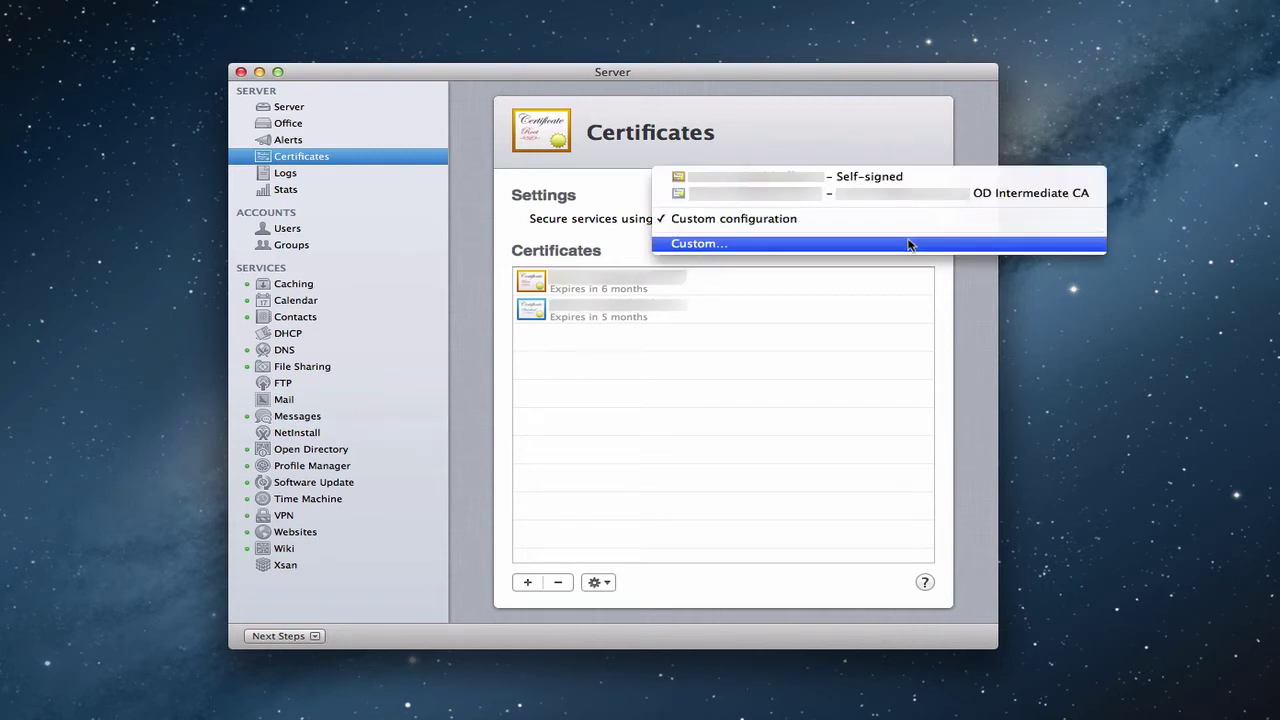
{"action": "left_click", "coordinate": [910, 245]}
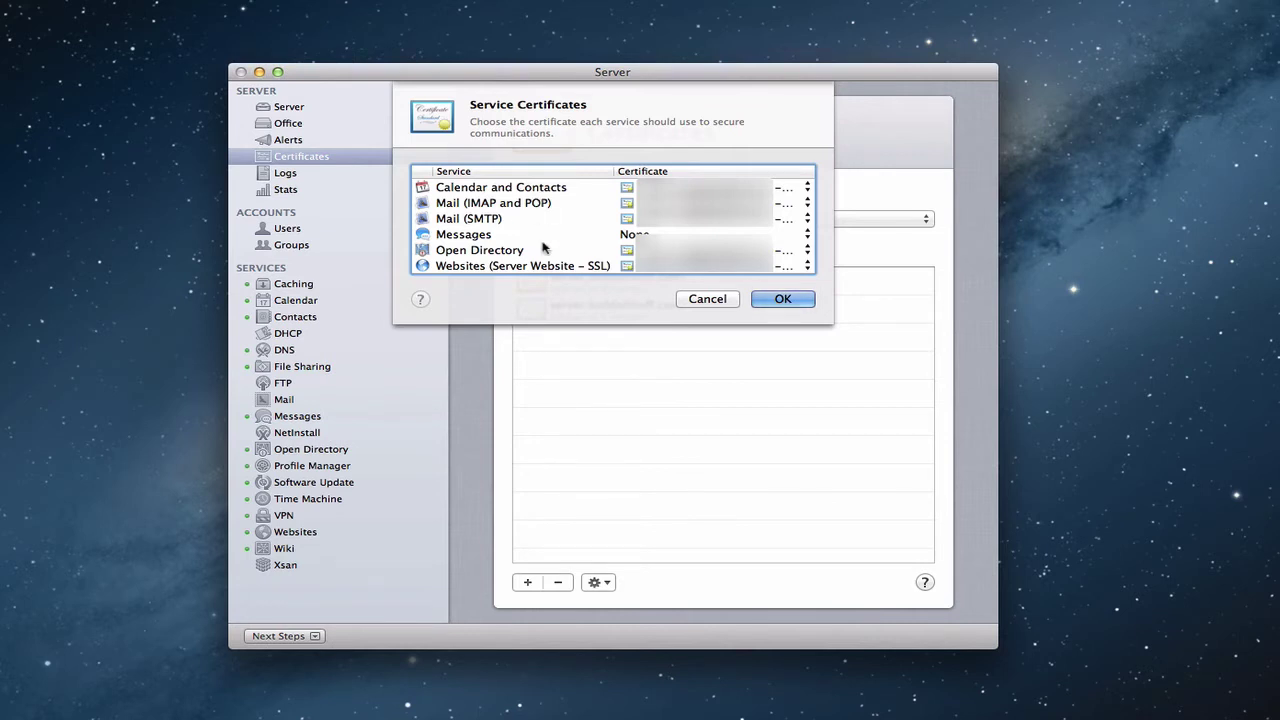
{"action": "scroll", "coordinate": [543, 247], "scroll_direction": "down", "scroll_amount": 1}
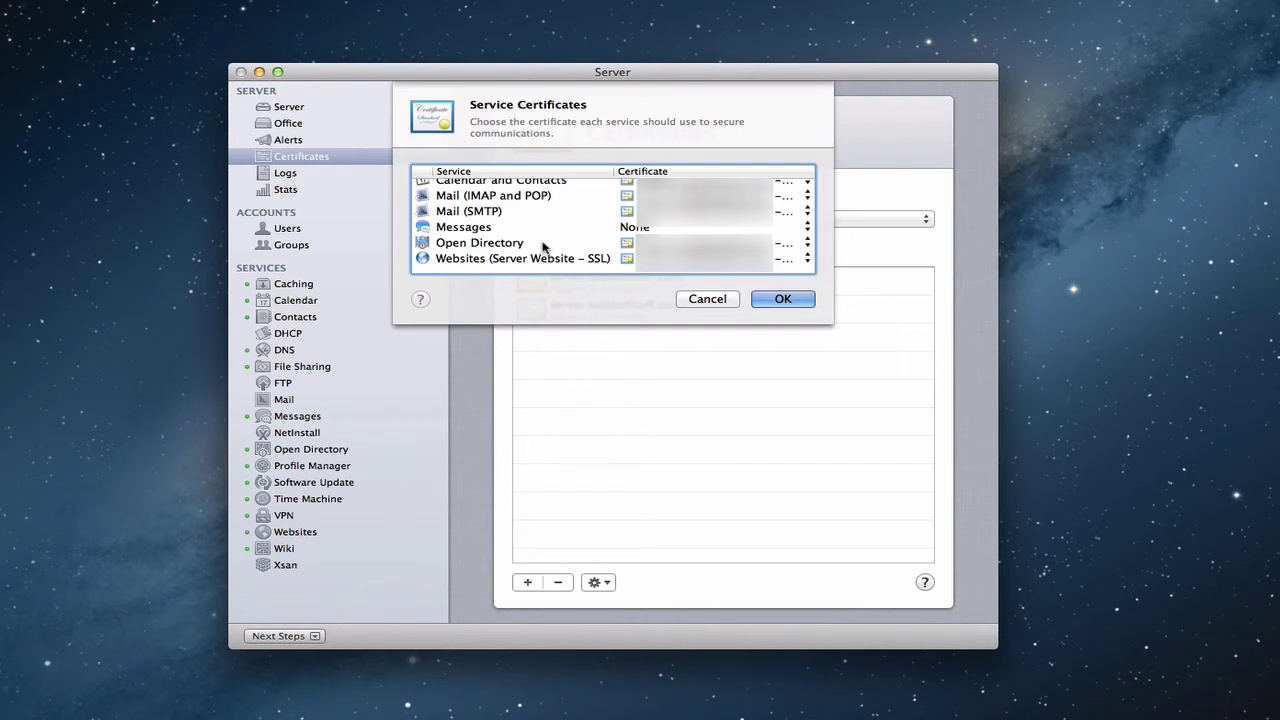
{"action": "scroll", "coordinate": [543, 247], "scroll_direction": "up", "scroll_amount": 1}
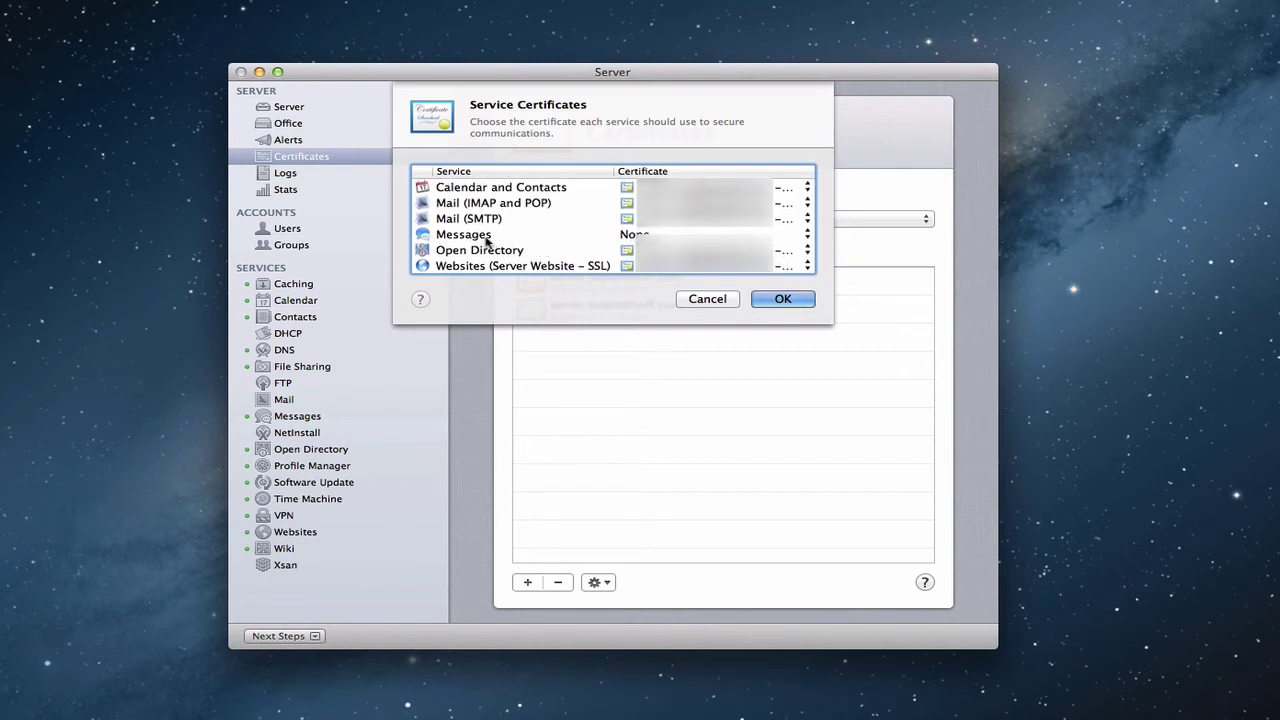
{"action": "left_click", "coordinate": [807, 236]}
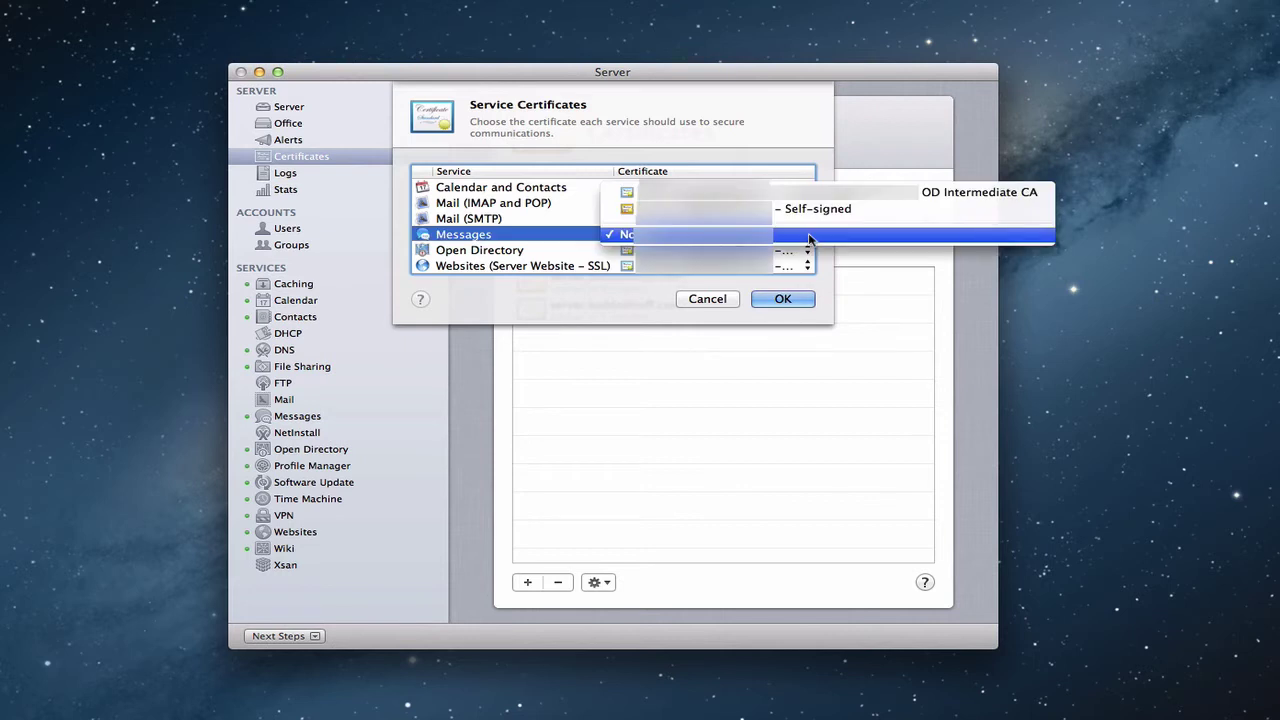
{"action": "left_click", "coordinate": [801, 193]}
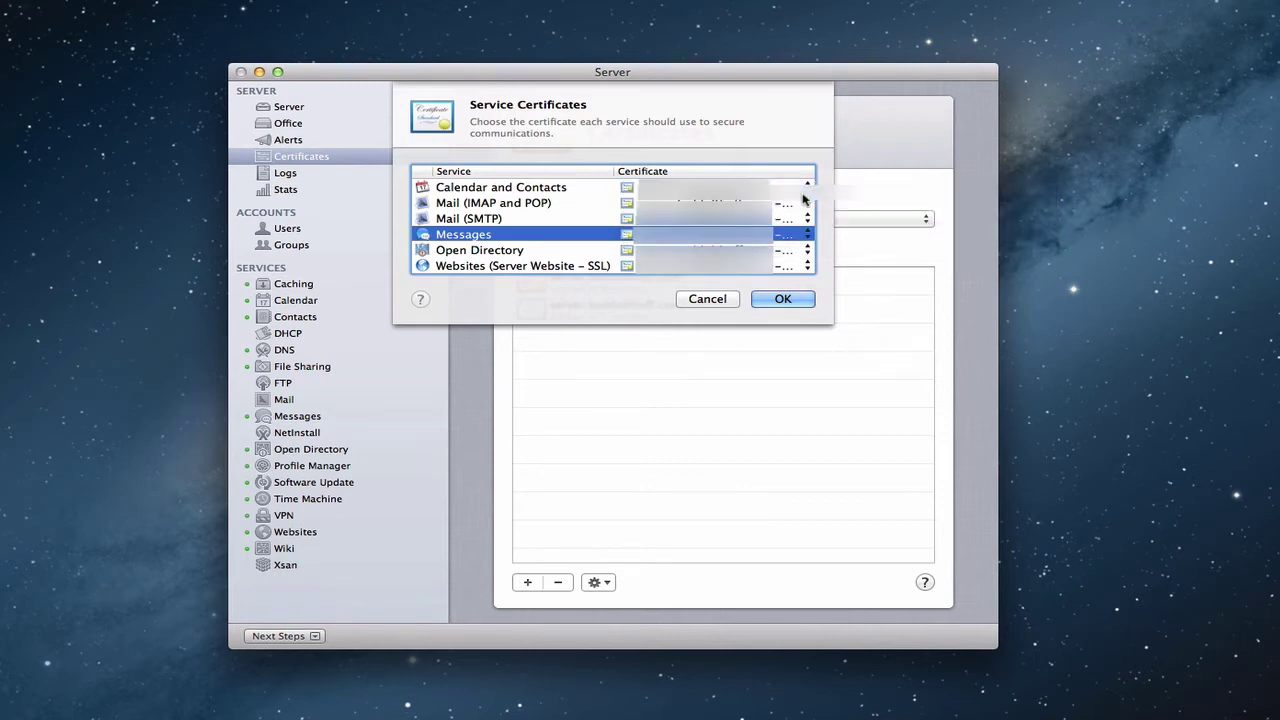
{"action": "left_click", "coordinate": [785, 300]}
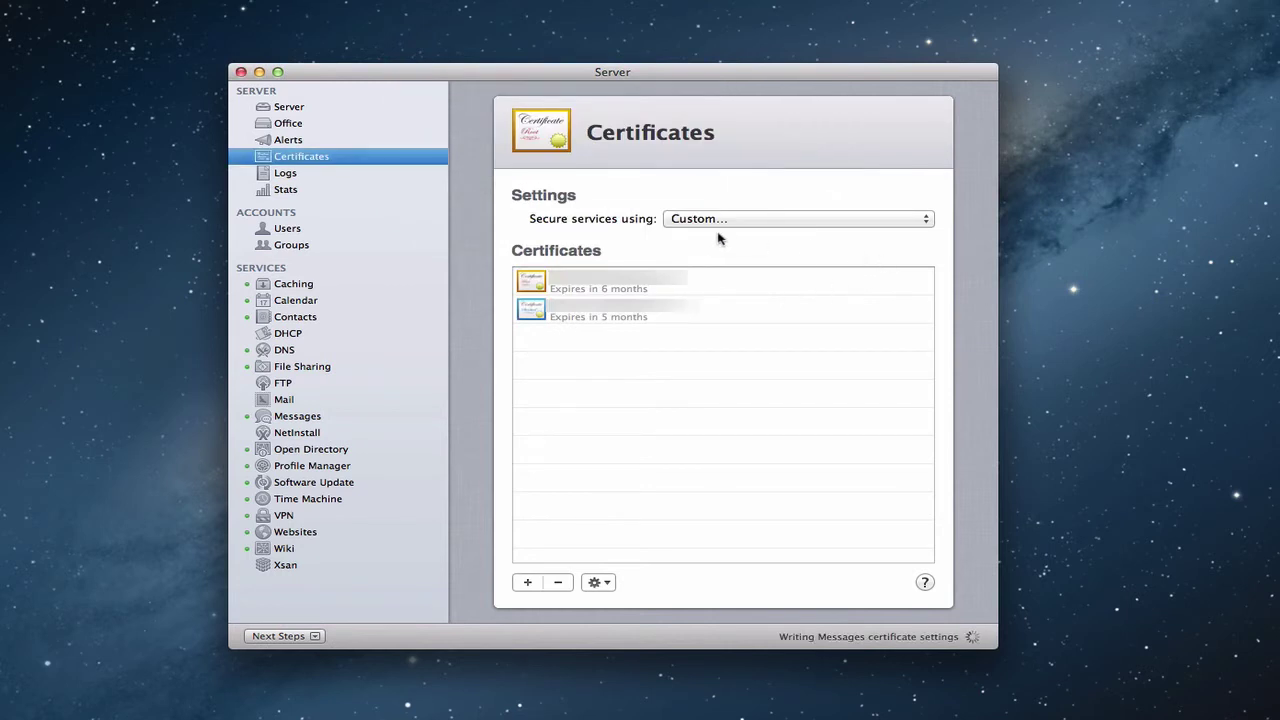
{"action": "left_click", "coordinate": [929, 222]}
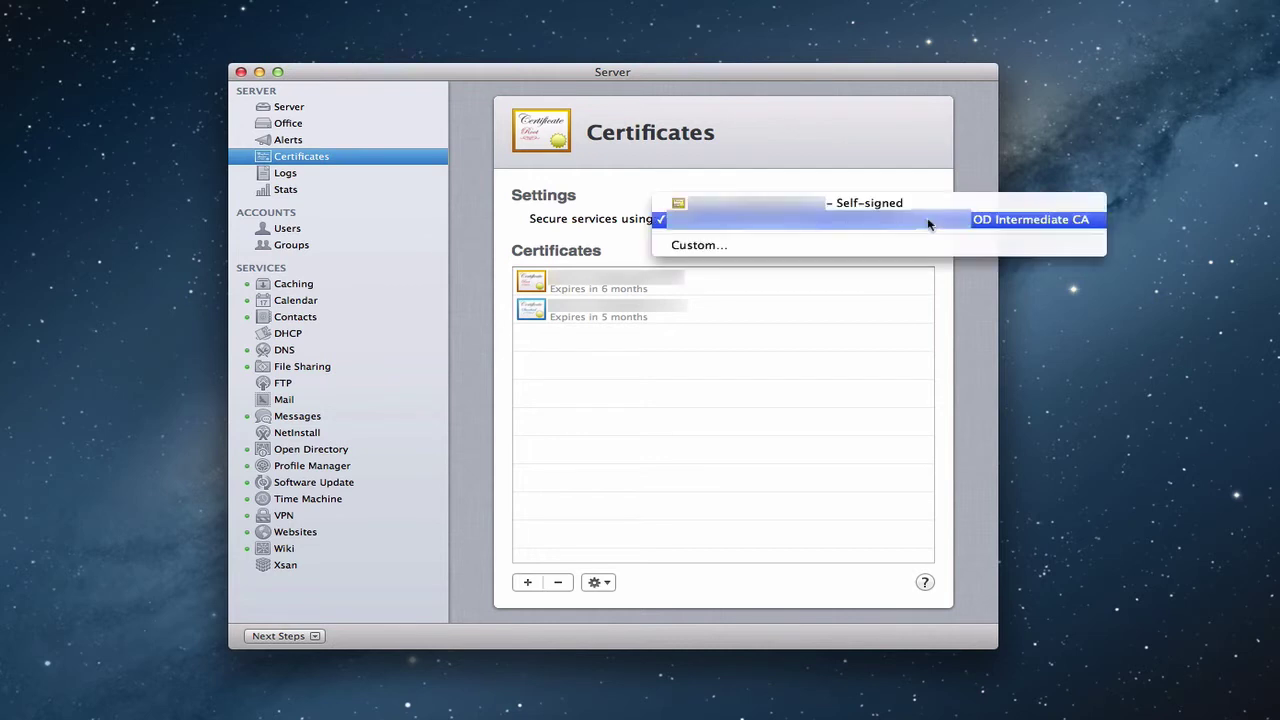
{"action": "left_click", "coordinate": [633, 249]}
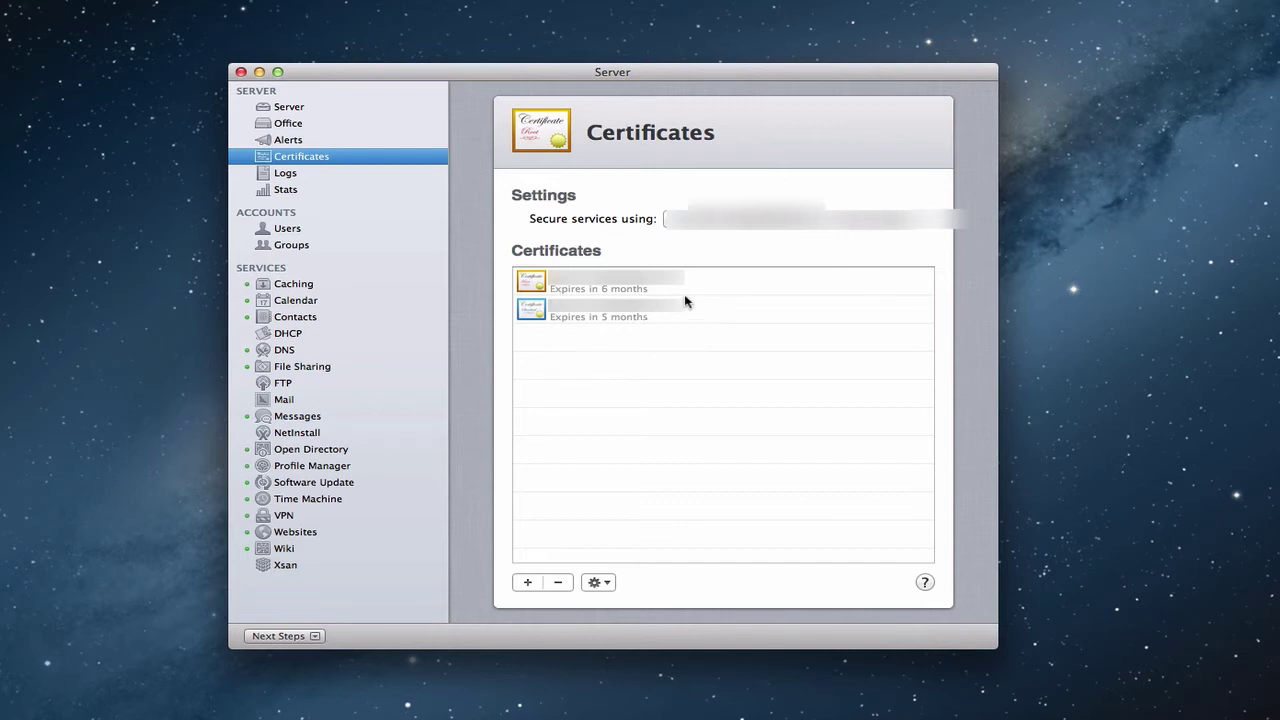
Step: View the details of the certificate that expires in 5 months and close them
{"action": "left_click", "coordinate": [601, 318]}
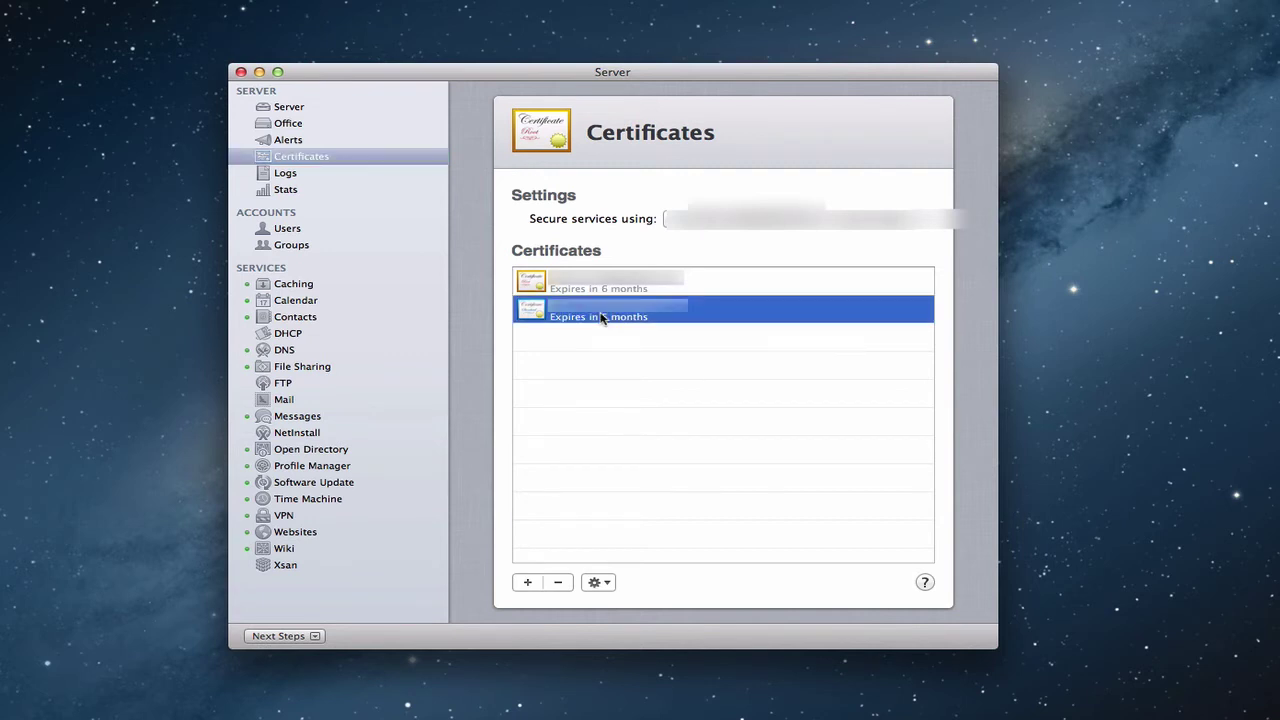
{"action": "left_click", "coordinate": [608, 582]}
{"action": "left_click", "coordinate": [636, 603]}
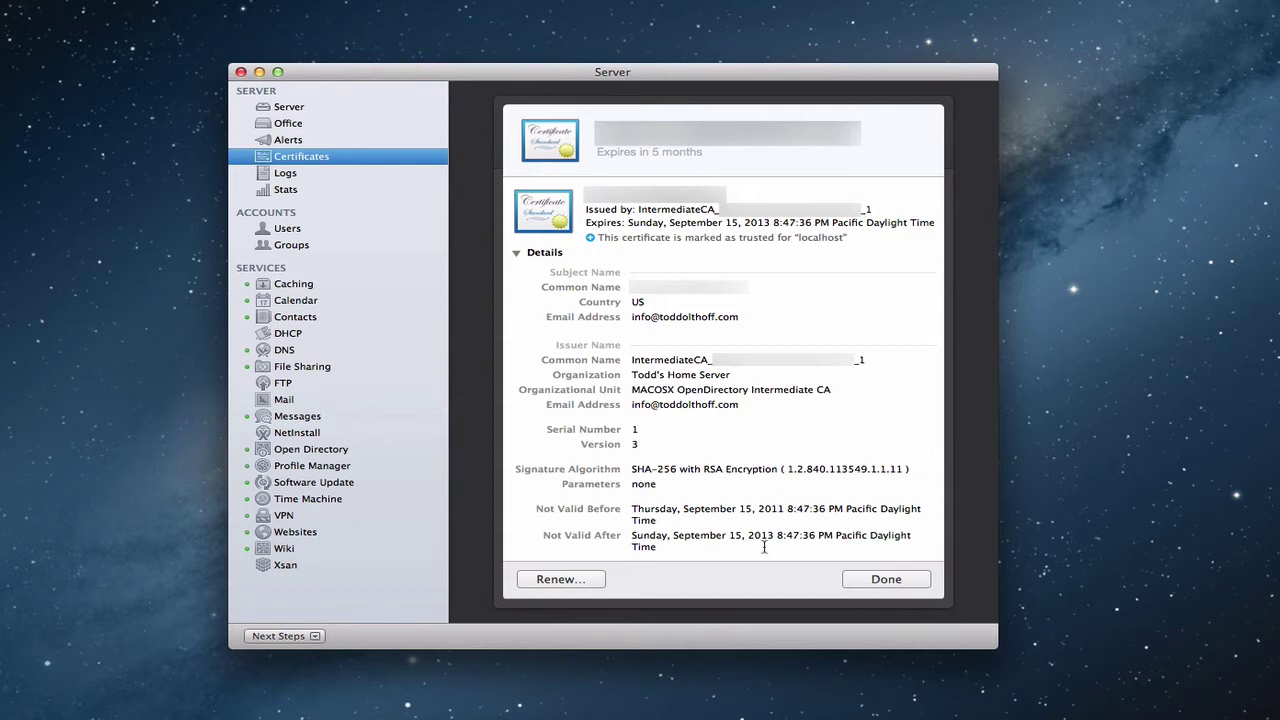
{"action": "left_click", "coordinate": [884, 579]}
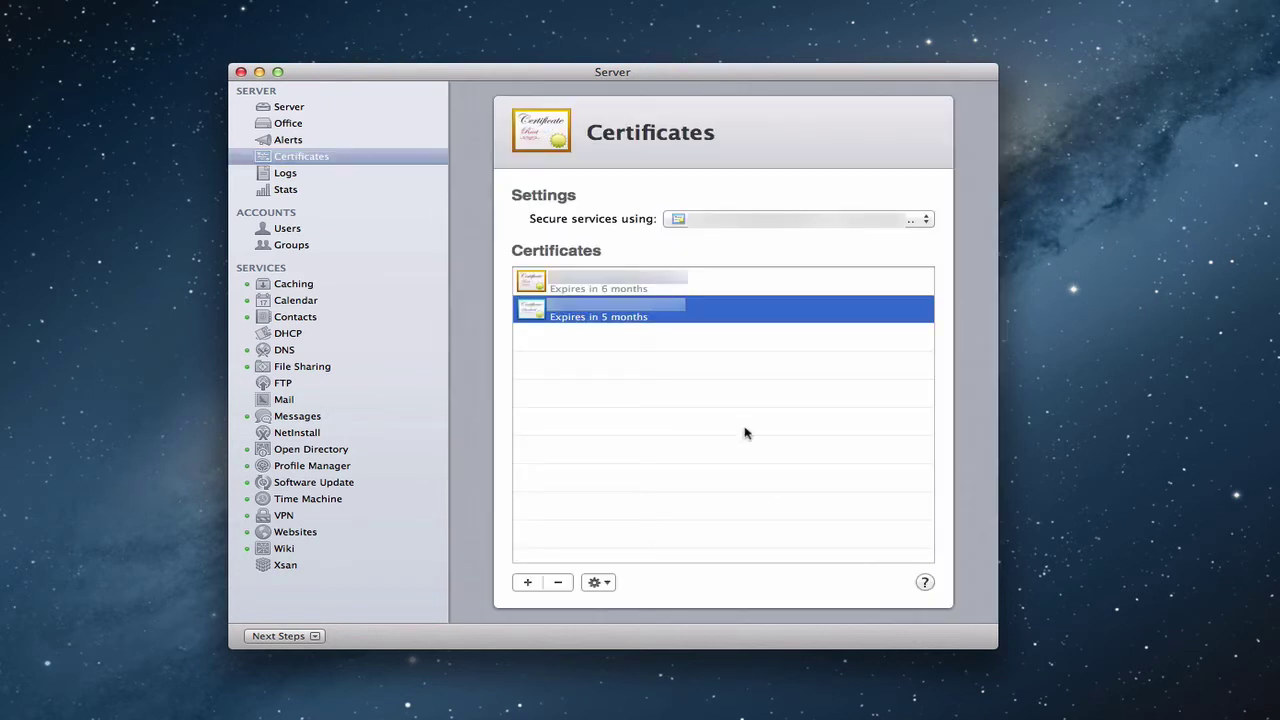
Step: Start a trusted certificate request, choosing the server's host name and entering the contact email address
{"action": "left_click", "coordinate": [529, 586]}
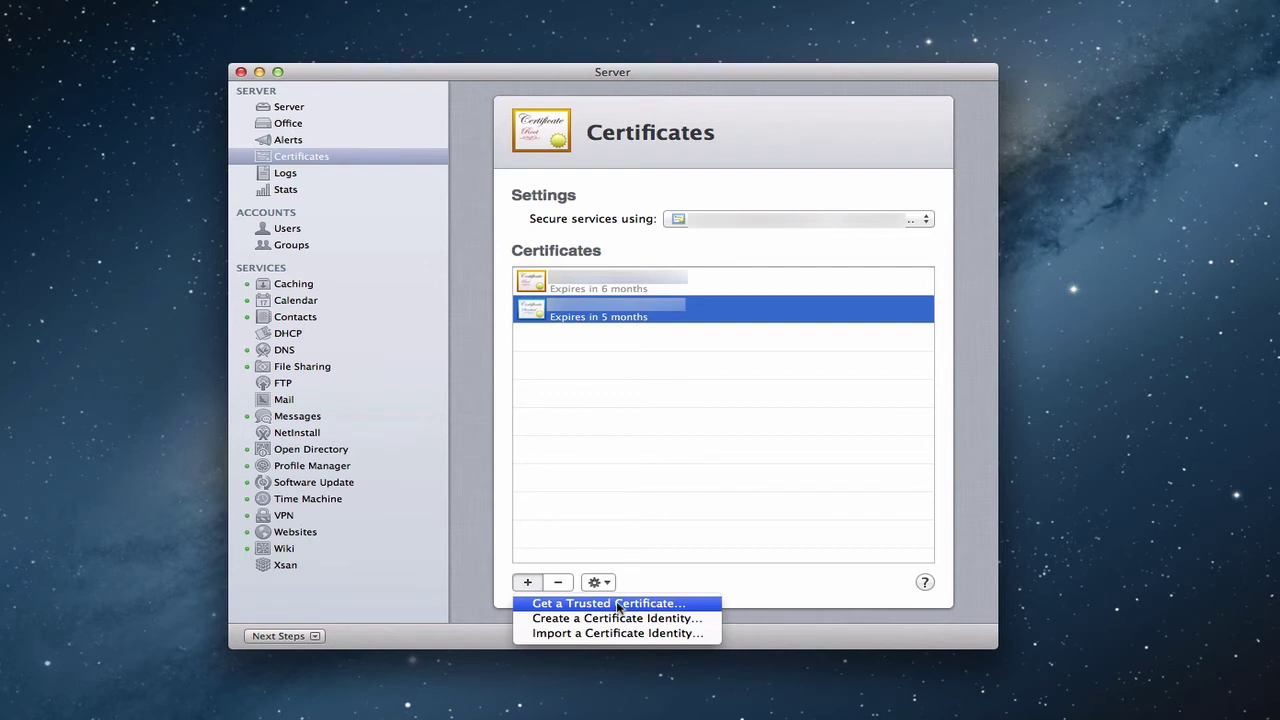
{"action": "left_click", "coordinate": [617, 604]}
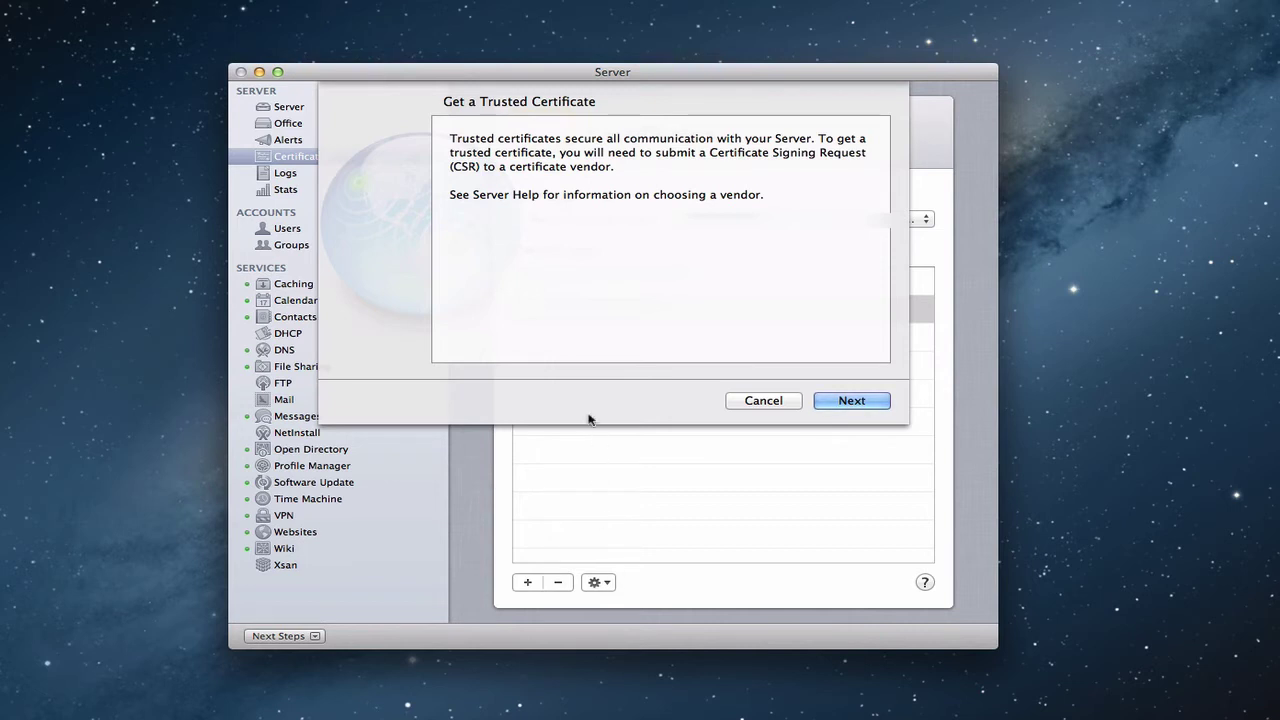
{"action": "left_click", "coordinate": [851, 402]}
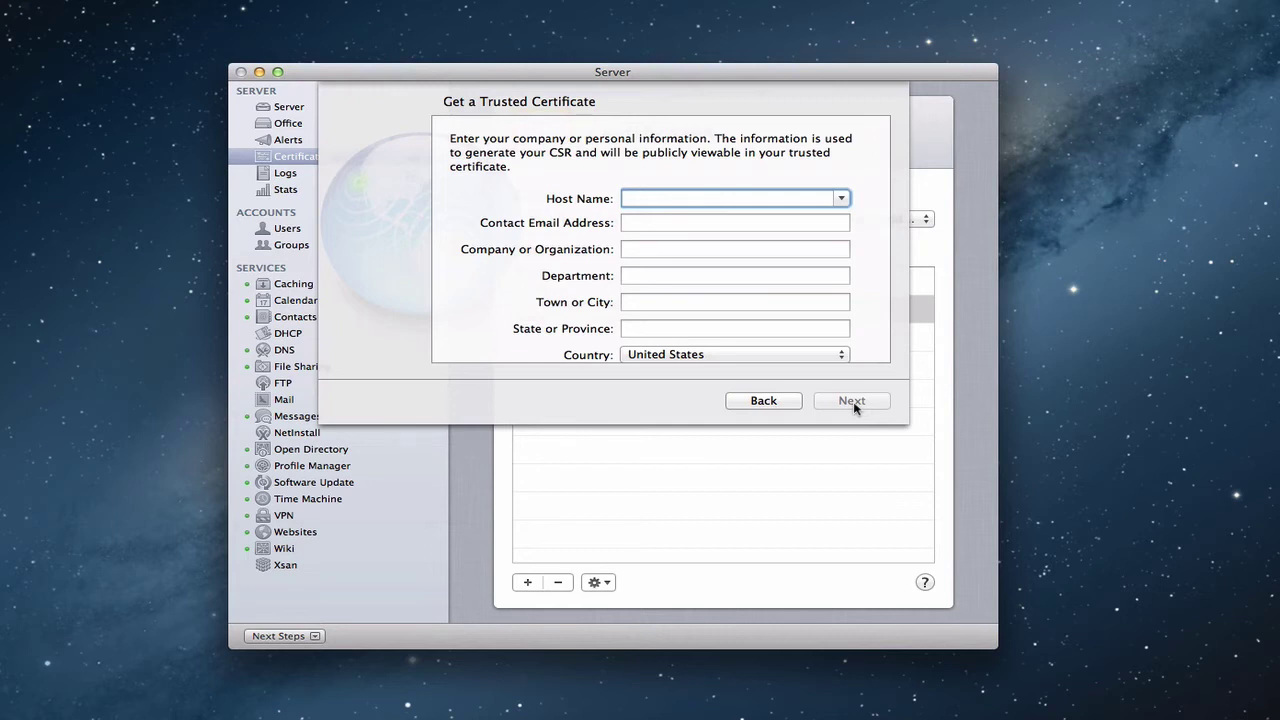
{"action": "left_click", "coordinate": [842, 200]}
{"action": "left_click", "coordinate": [795, 222]}
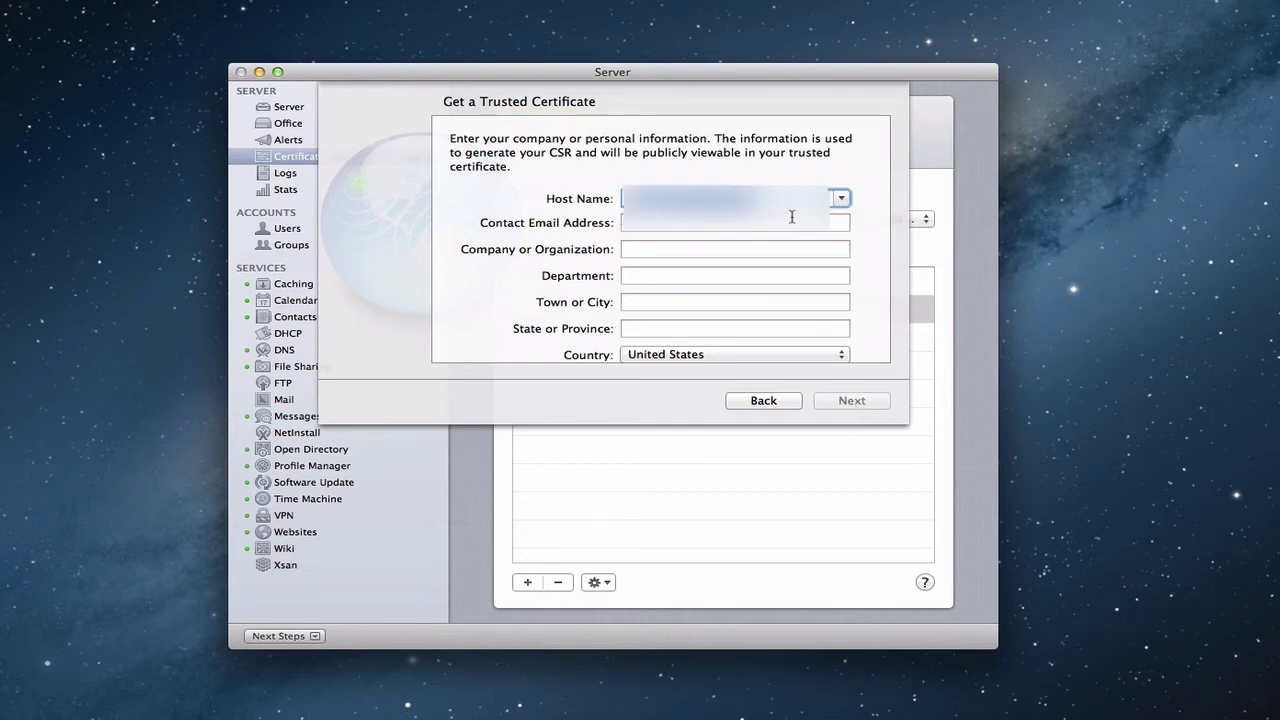
{"action": "left_click", "coordinate": [666, 224]}
{"action": "type", "text": "adm"}
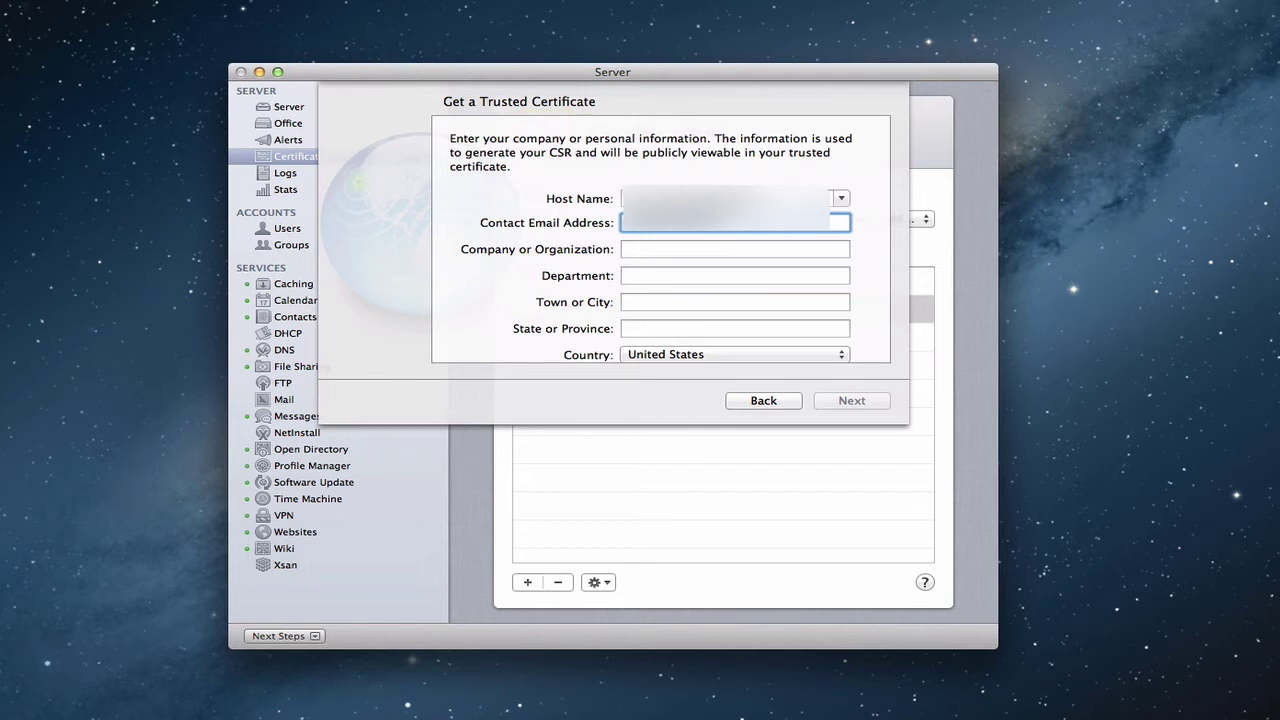
Step: Complete the request with the organization name, department "computer", city "free" and state "CA", and generate the certificate signing request
{"action": "left_click", "coordinate": [735, 249]}
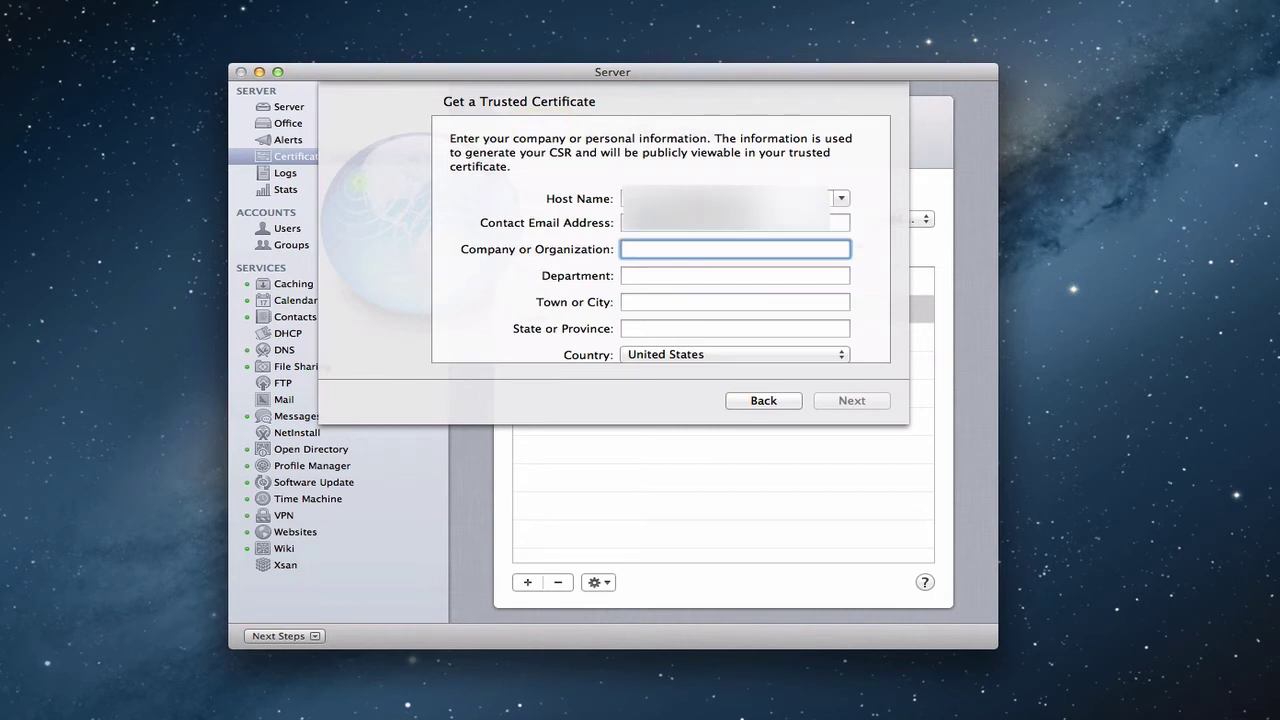
{"action": "type", "text": "Todd"}
{"action": "key", "text": "Tab"}
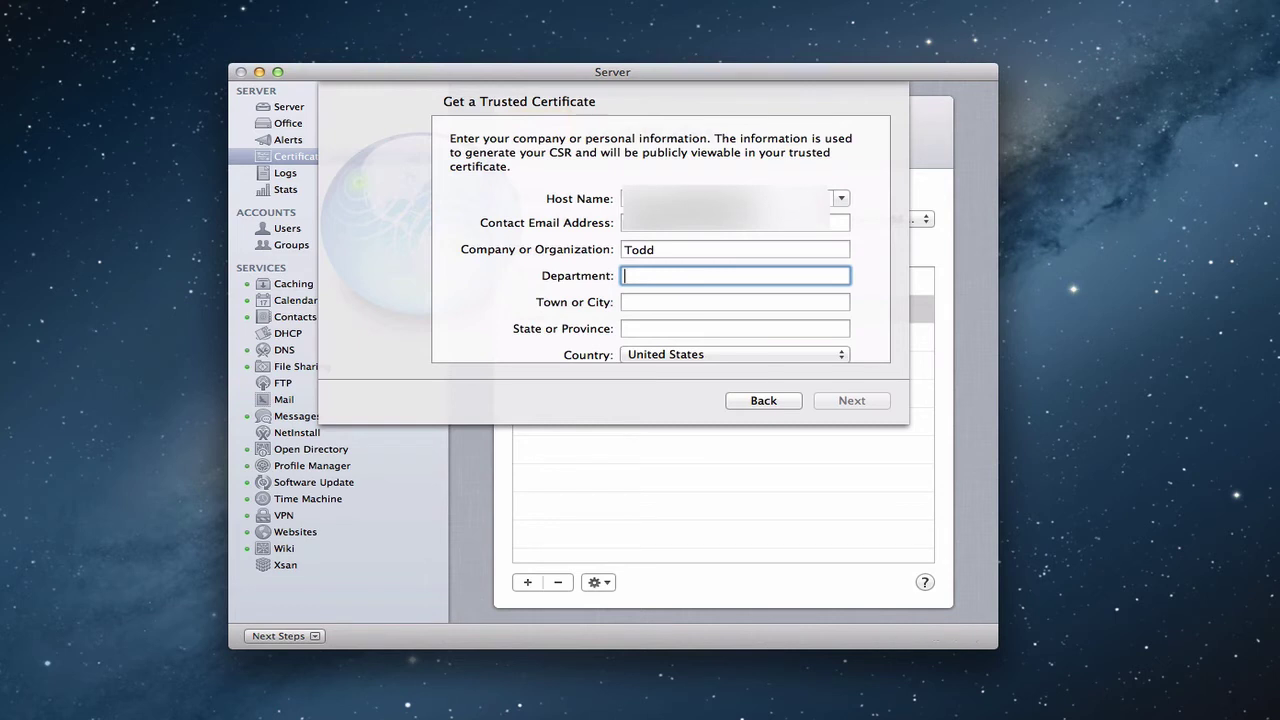
{"action": "type", "text": "computer"}
{"action": "key", "text": "Tab"}
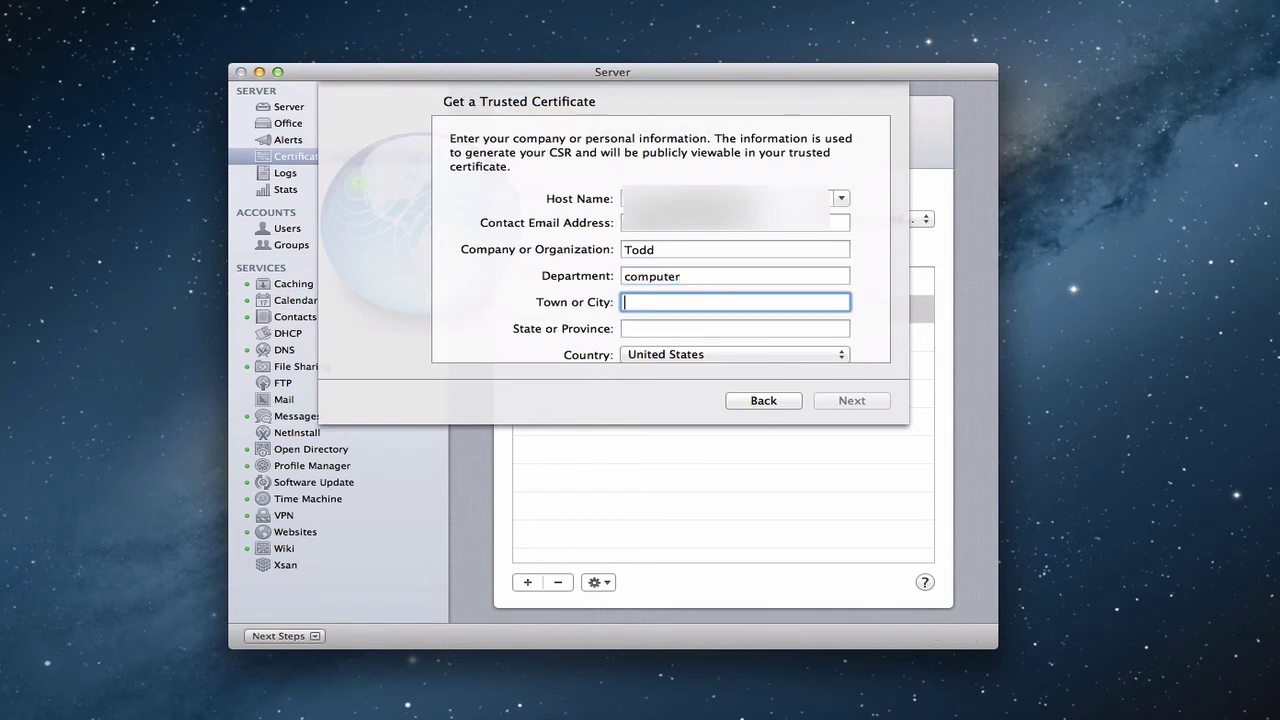
{"action": "type", "text": "free"}
{"action": "key", "text": "Tab"}
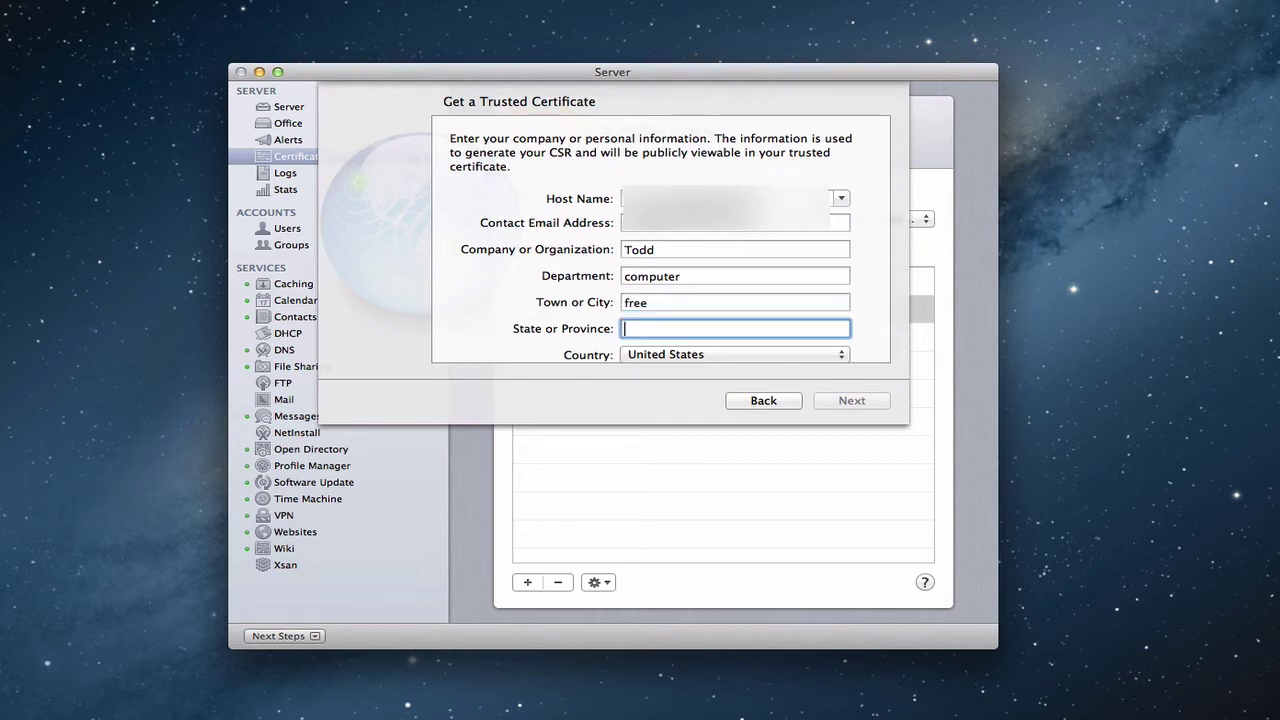
{"action": "type", "text": "CA"}
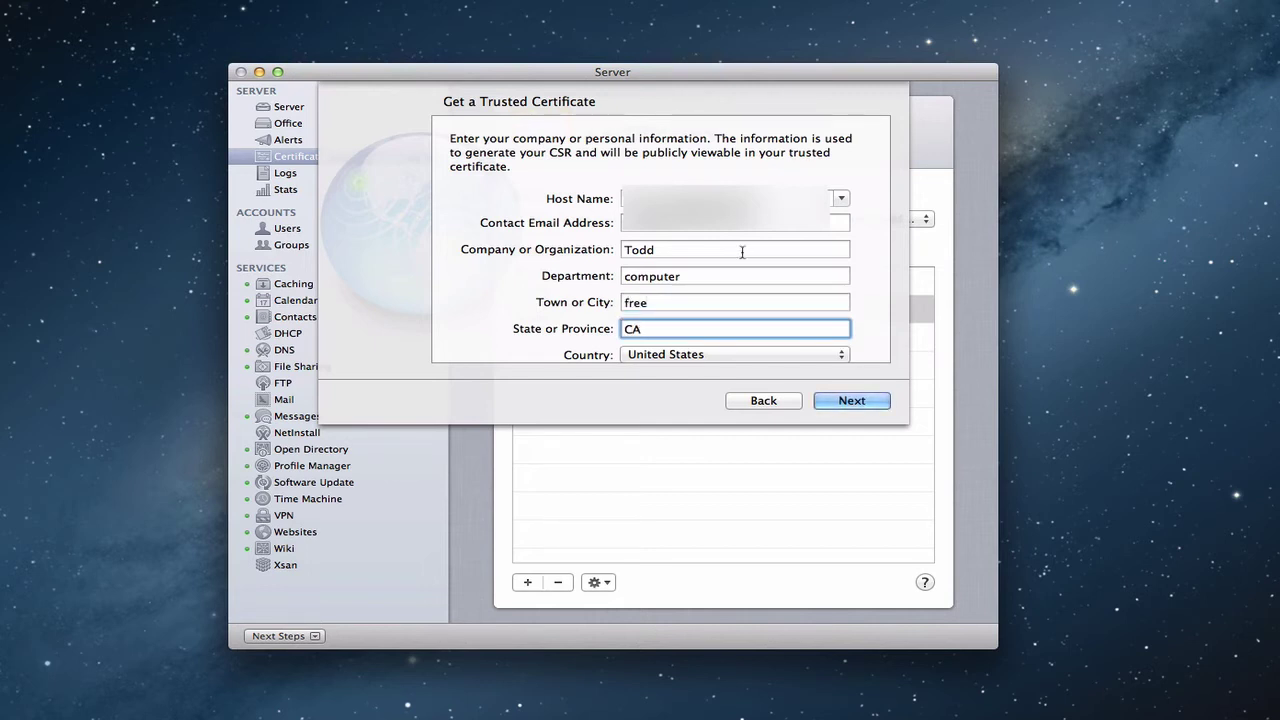
{"action": "scroll", "coordinate": [731, 260], "scroll_direction": "down", "scroll_amount": 1}
{"action": "left_click", "coordinate": [853, 404]}
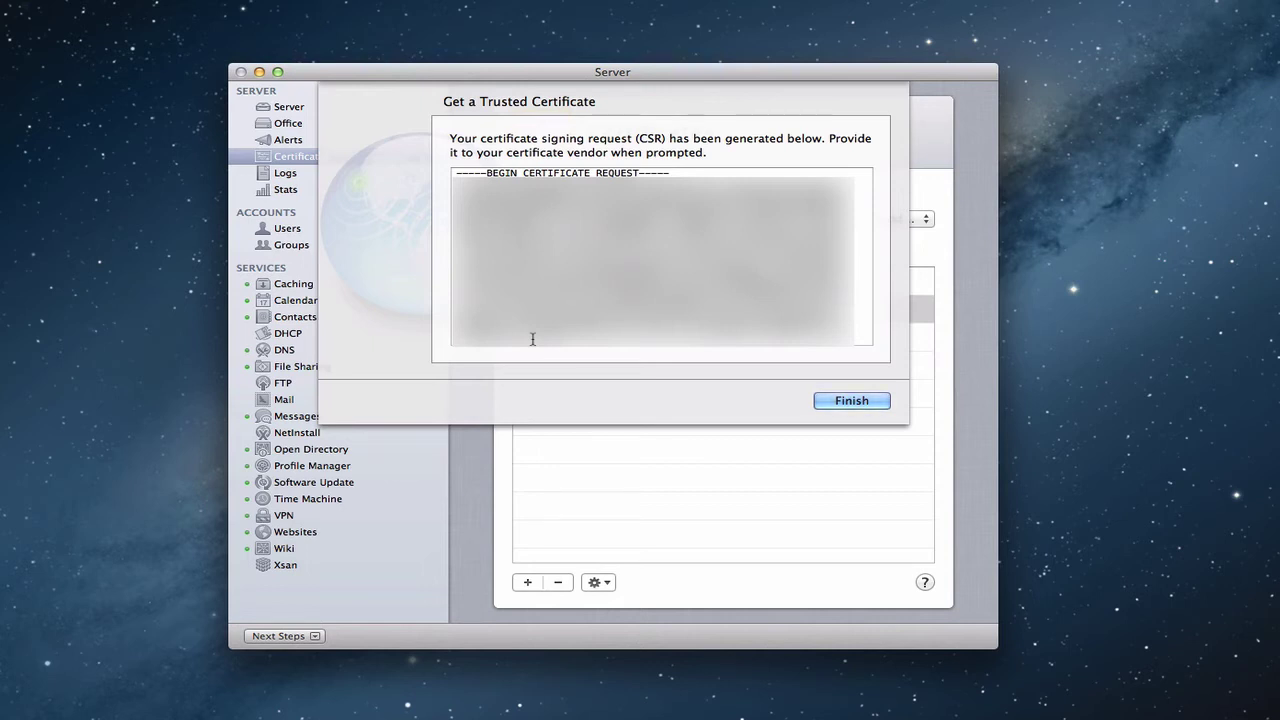
{"action": "left_click", "coordinate": [833, 403]}
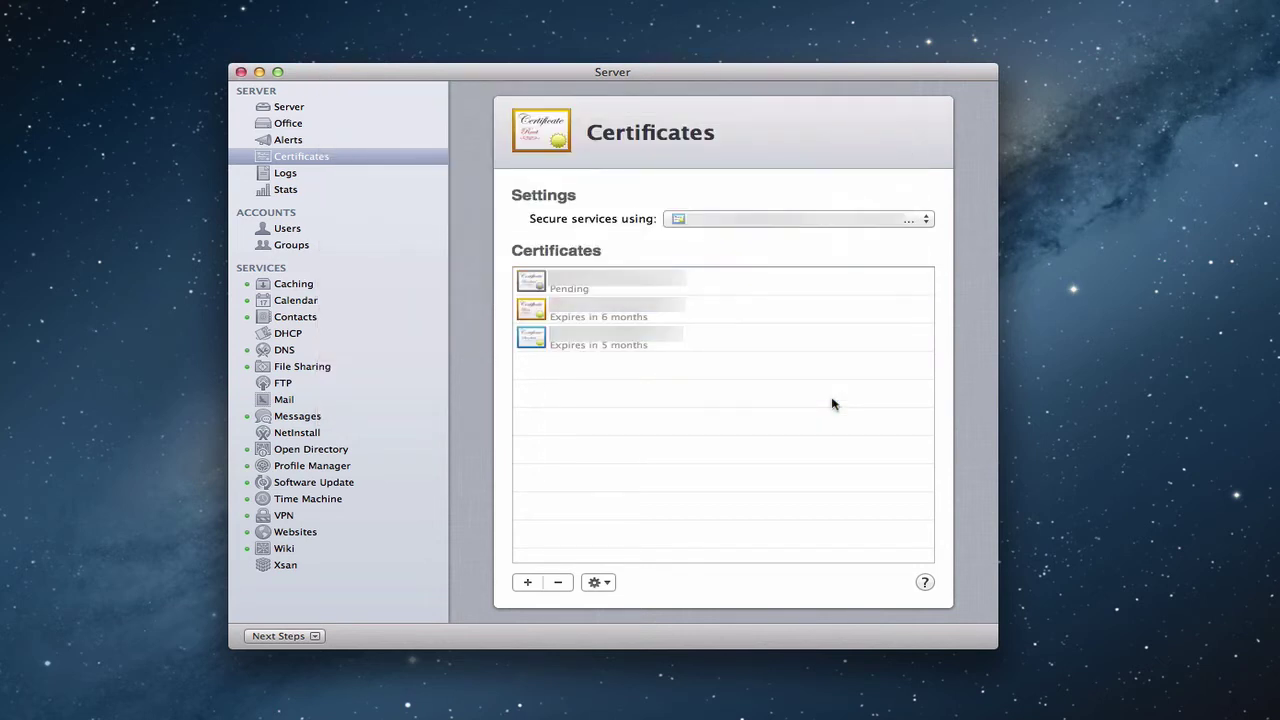
Step: View the pending certificate's signing request, and delete that pending request from the certificate list
{"action": "left_click", "coordinate": [606, 287]}
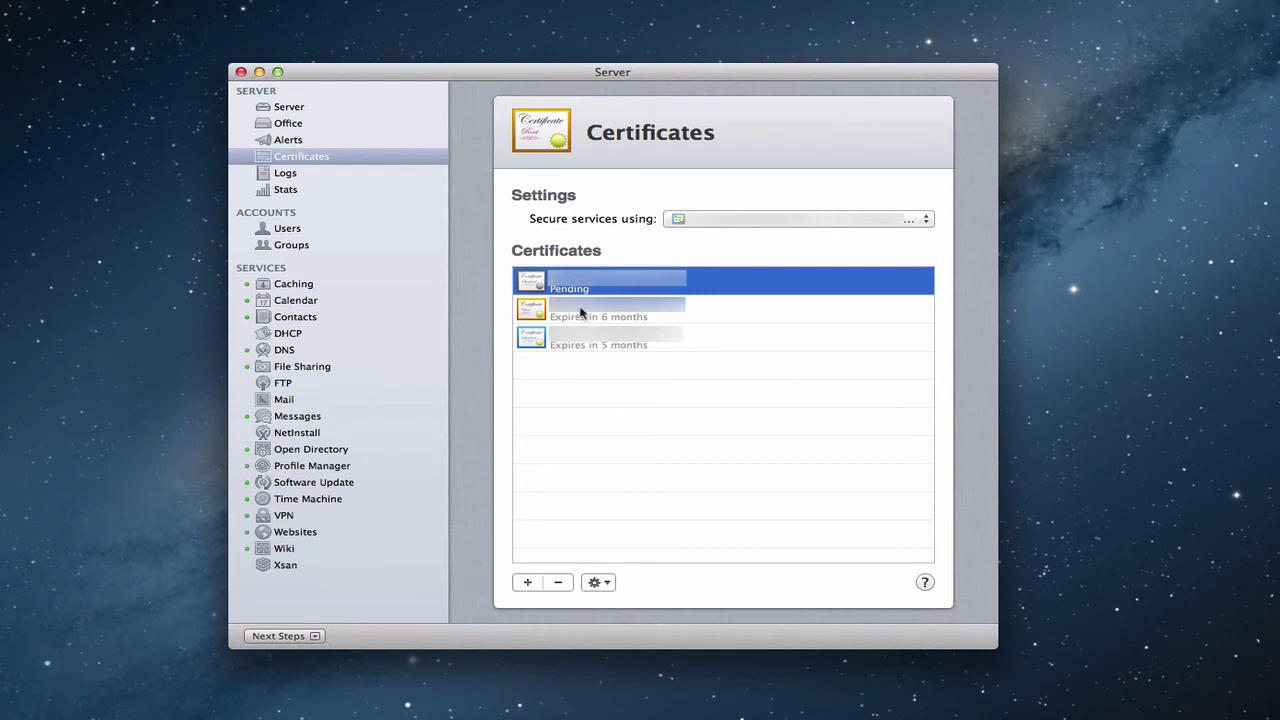
{"action": "left_click", "coordinate": [611, 584]}
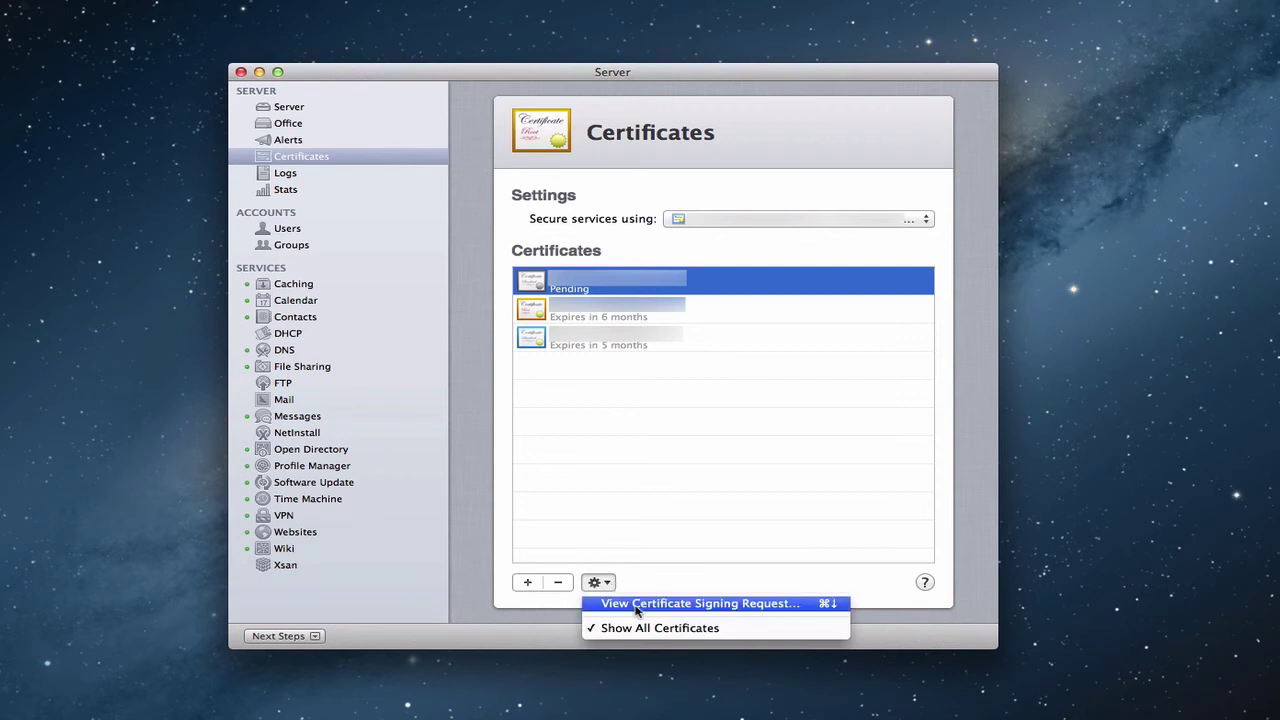
{"action": "left_click", "coordinate": [636, 605]}
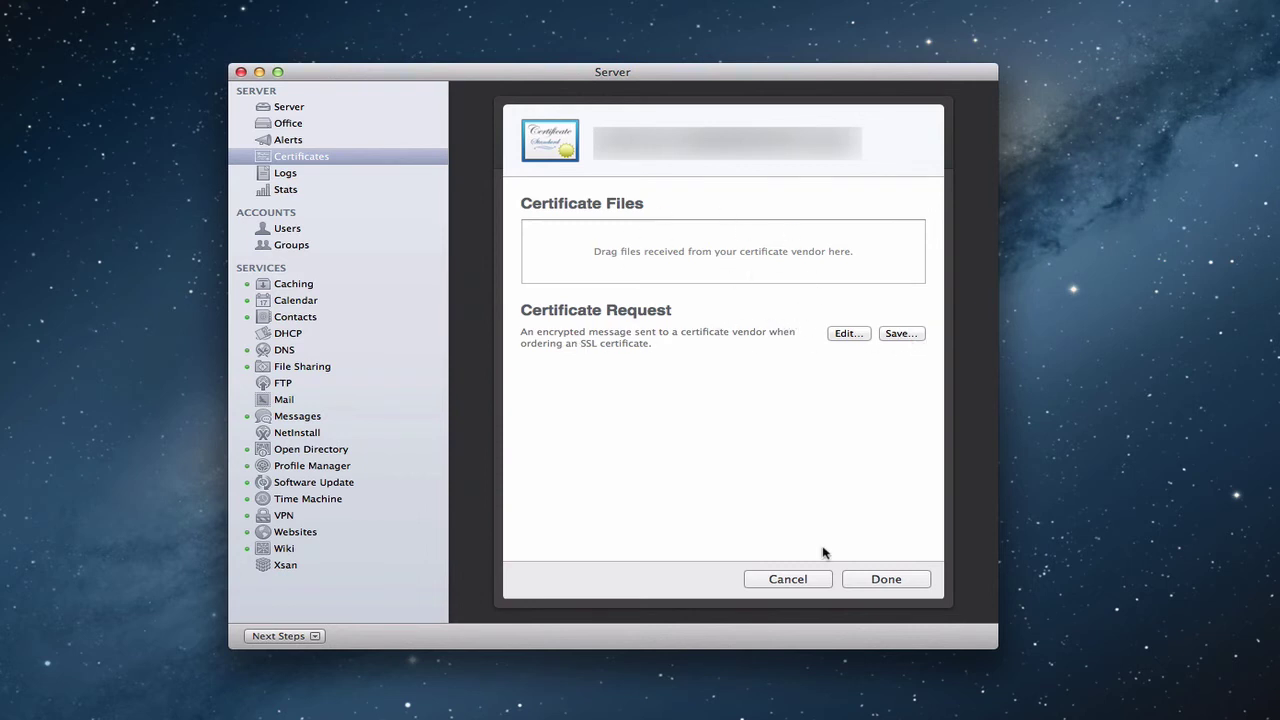
{"action": "left_click", "coordinate": [868, 581]}
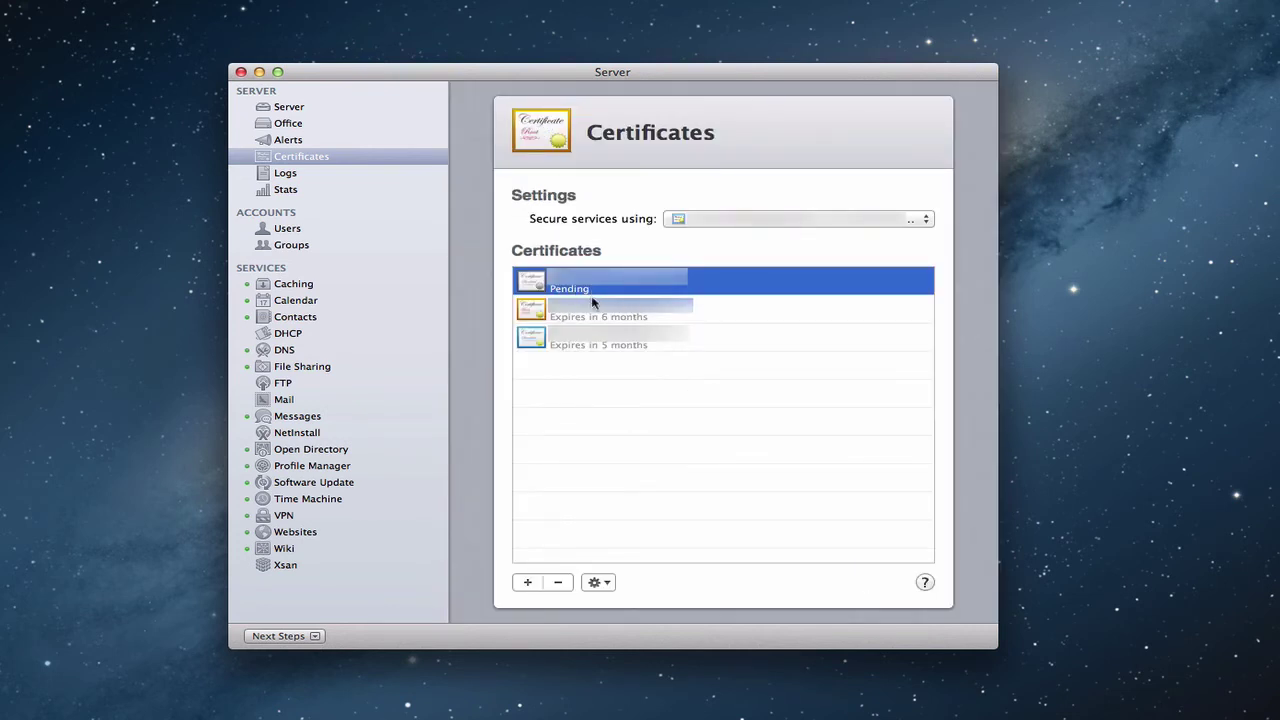
{"action": "left_click", "coordinate": [558, 583]}
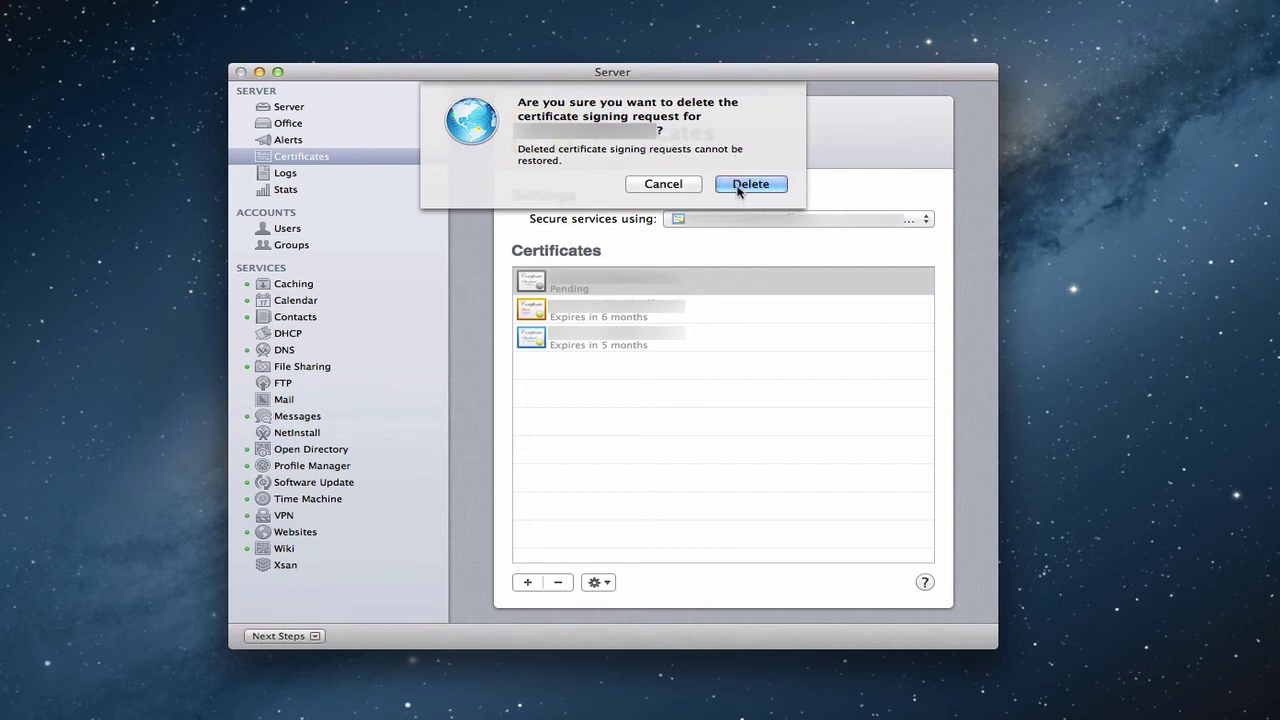
{"action": "left_click", "coordinate": [740, 186]}
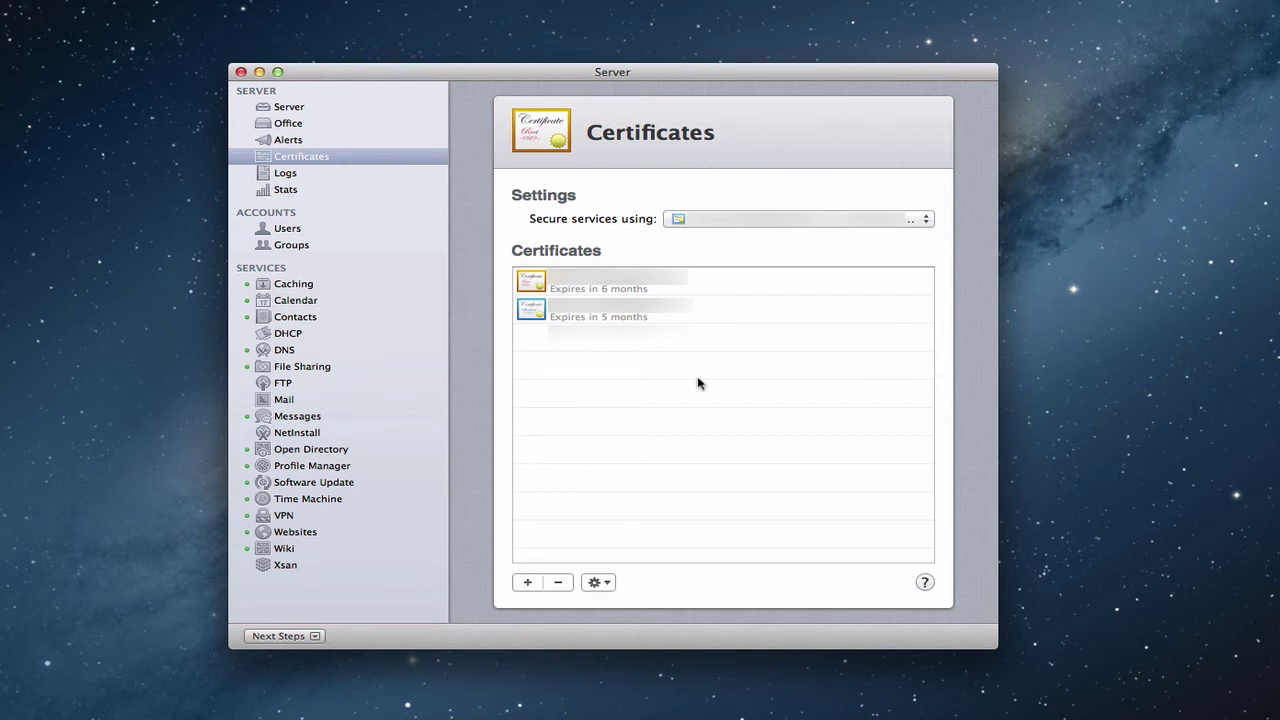
Step: Review the Caching service settings and Time Machine's backup destinations and list of computer backups
{"action": "left_click", "coordinate": [287, 288]}
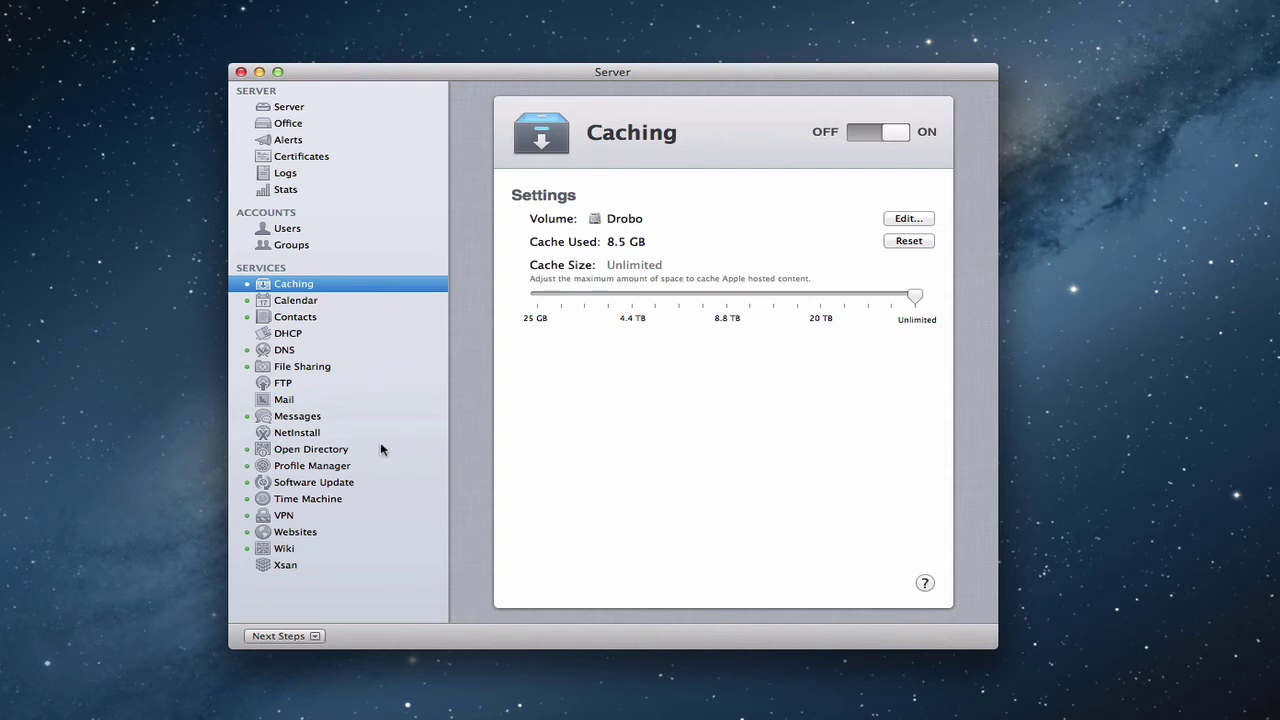
{"action": "left_click", "coordinate": [280, 501]}
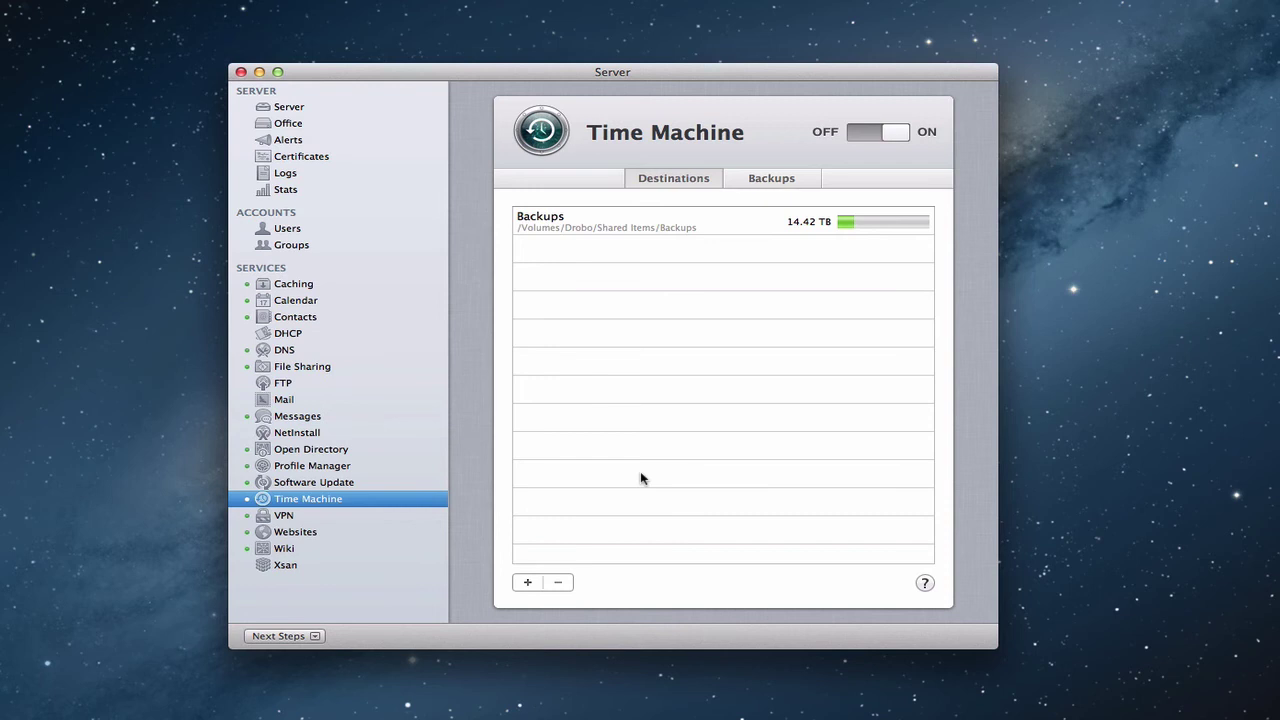
{"action": "left_click", "coordinate": [767, 184]}
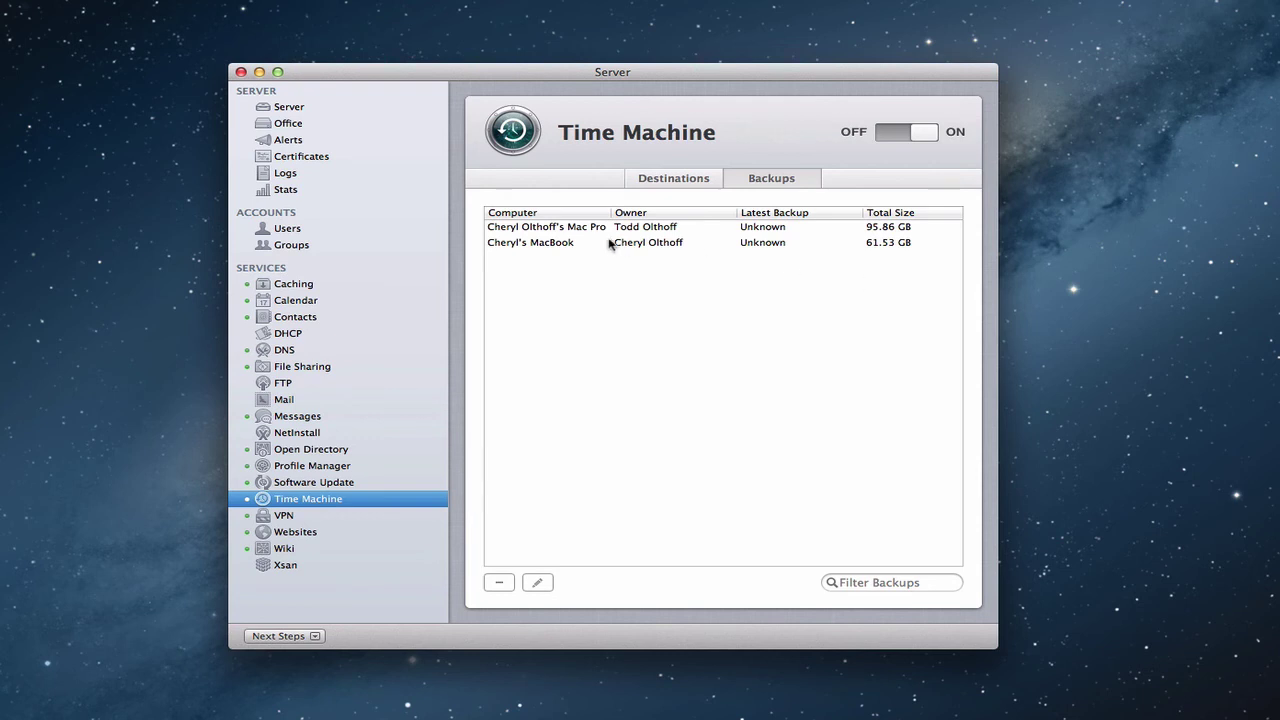
Step: Examine the Mac Pro's backup summary and the Backups share point's settings, and return to the Time Machine backups
{"action": "left_click", "coordinate": [535, 228]}
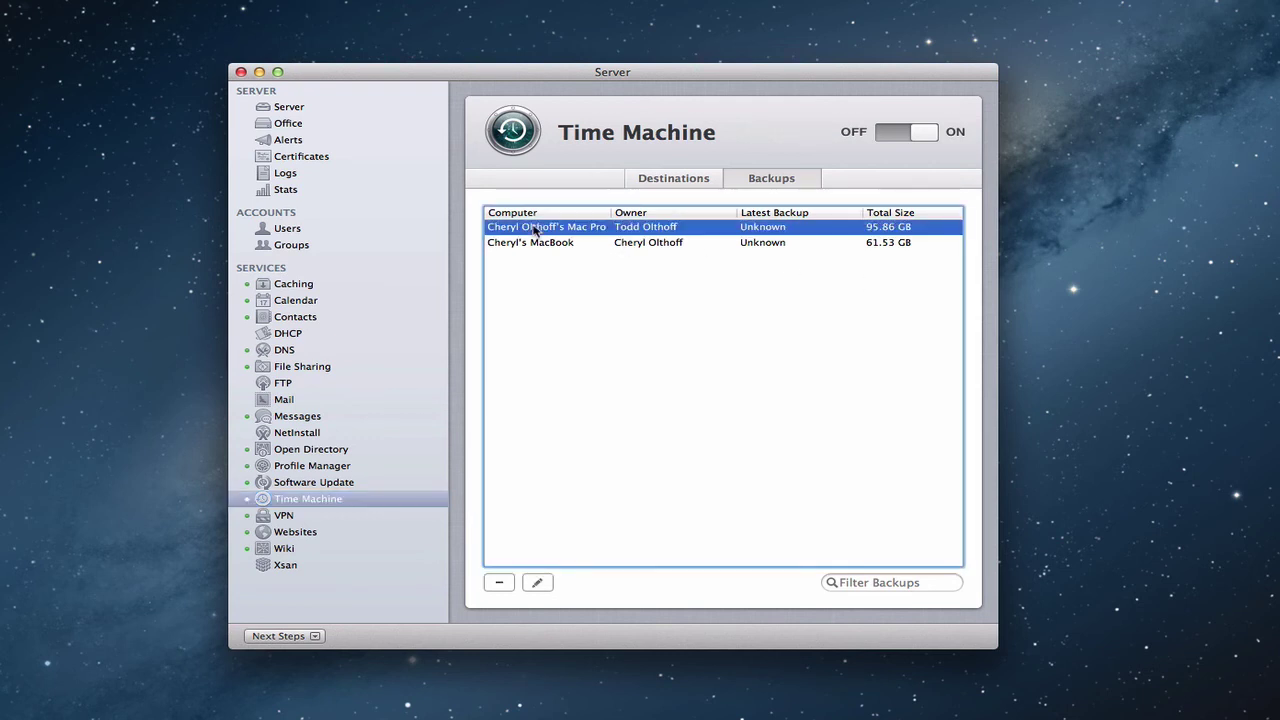
{"action": "left_click", "coordinate": [538, 584]}
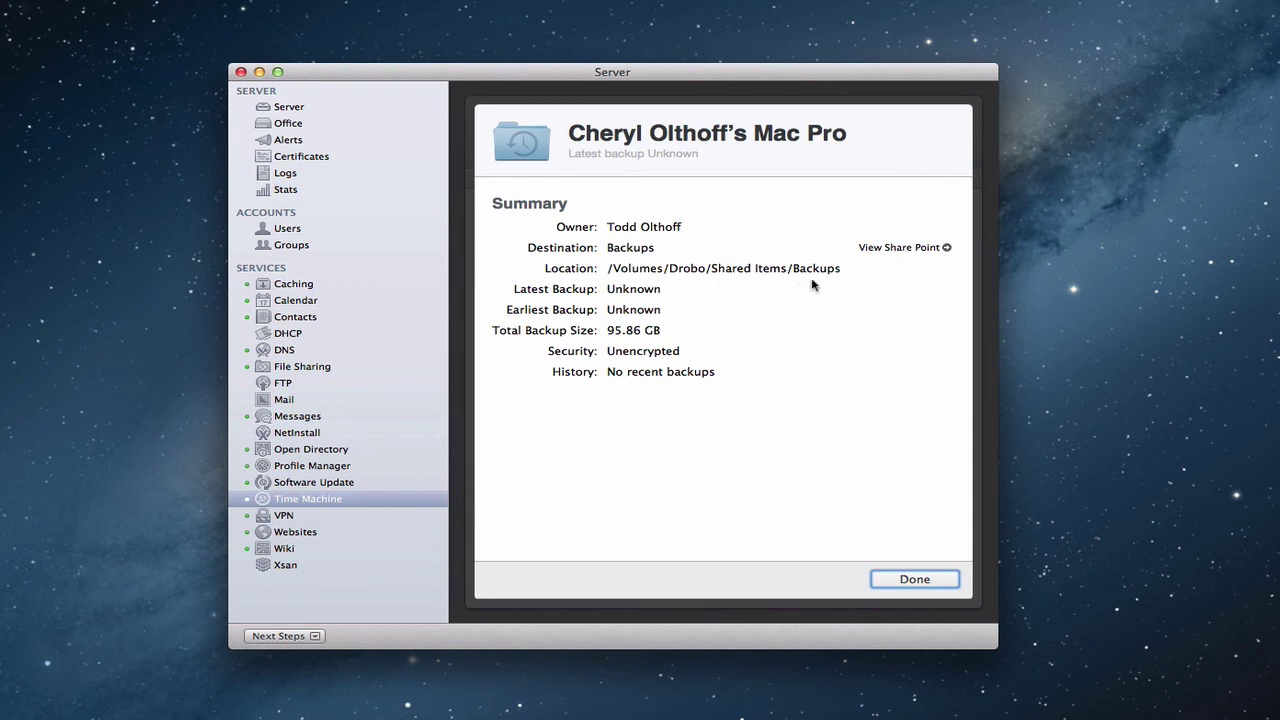
{"action": "left_click", "coordinate": [947, 248]}
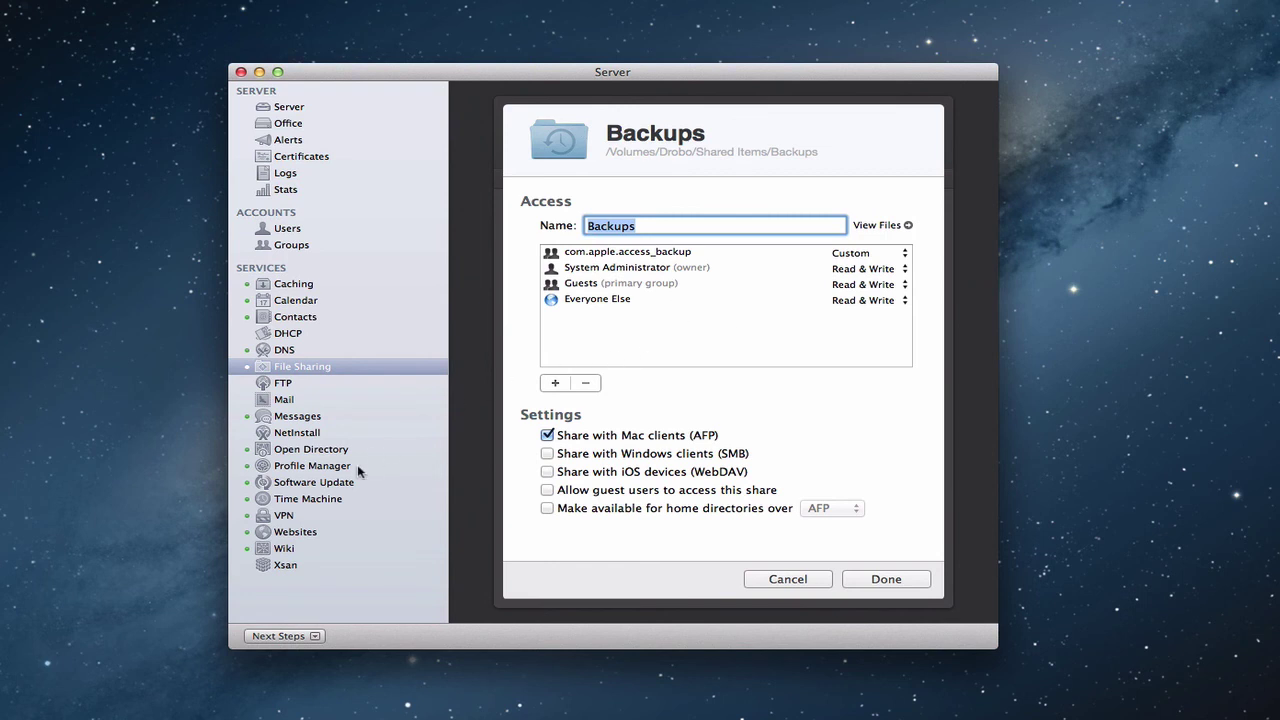
{"action": "left_click", "coordinate": [305, 499]}
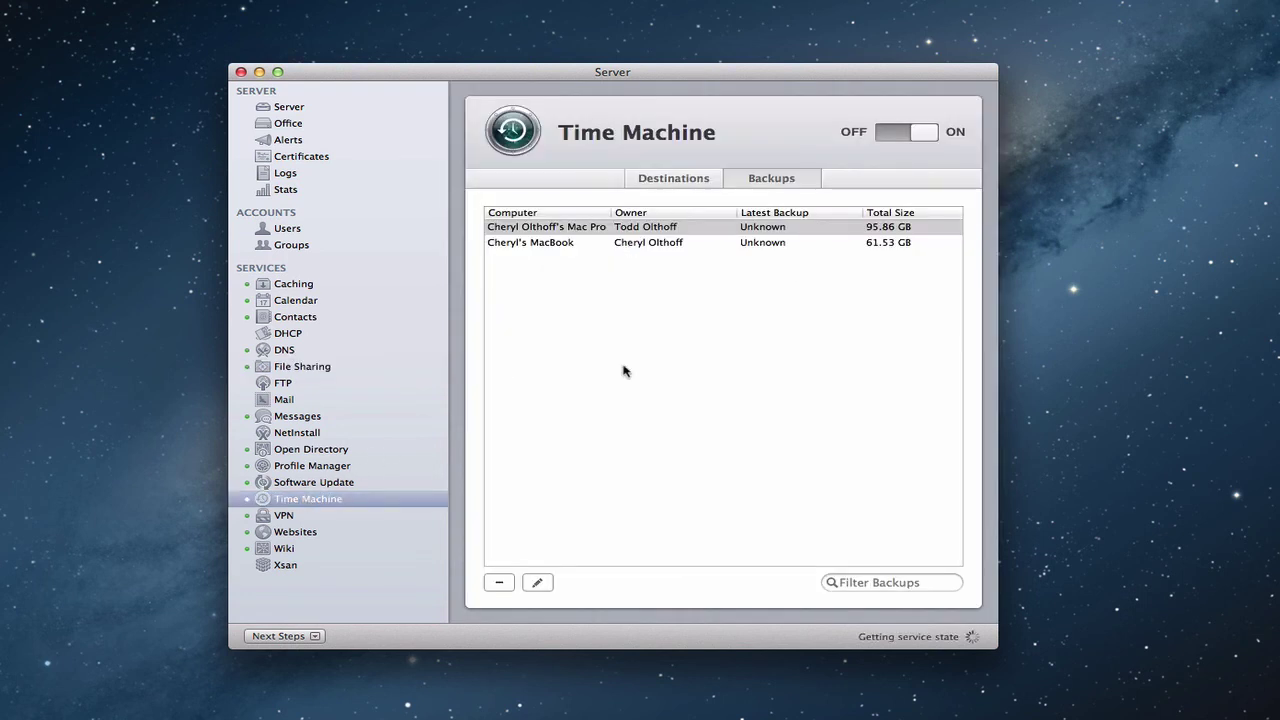